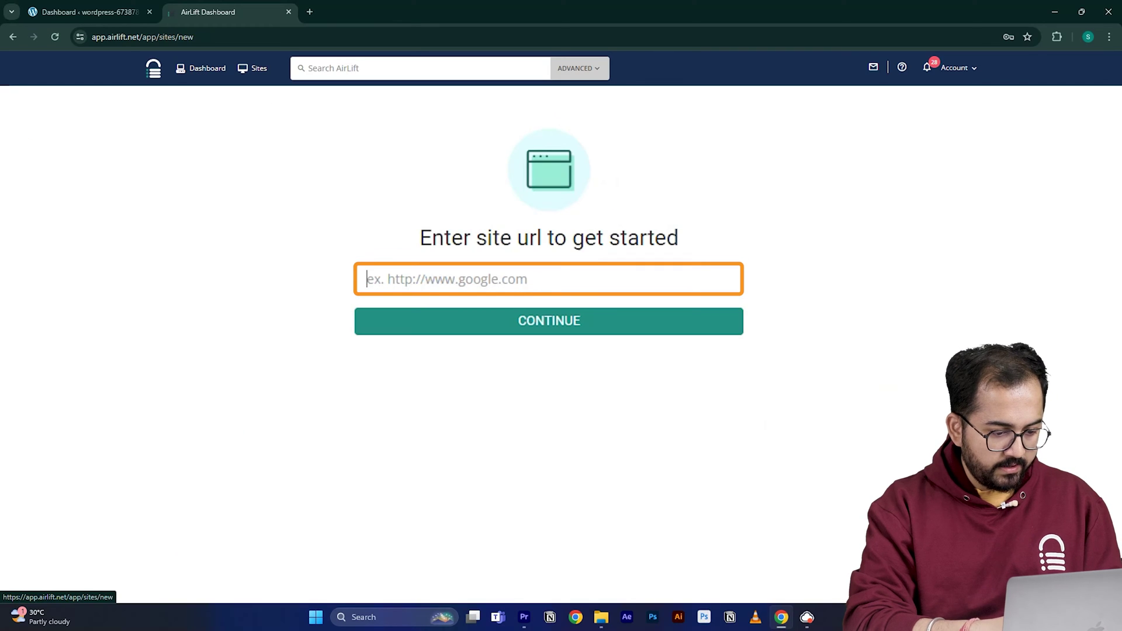
Paste the Cloudways WordPress site URL into Airlift and submit it for analysis
type("https://wordpress-673878-4448699.cloudwaysapps.com/")
left_click(461, 325)
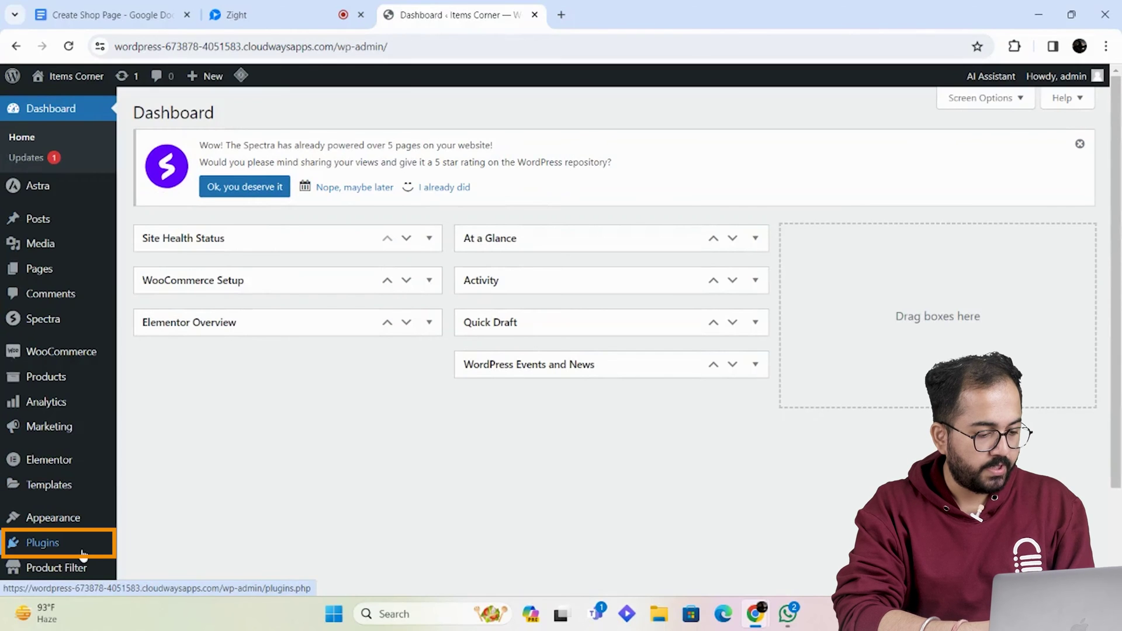
Search plugins for 'shopengine', then install and activate ShopEngine – Elementor WooCommerce Builder Addon
mouse_move(83, 553)
left_click(163, 535)
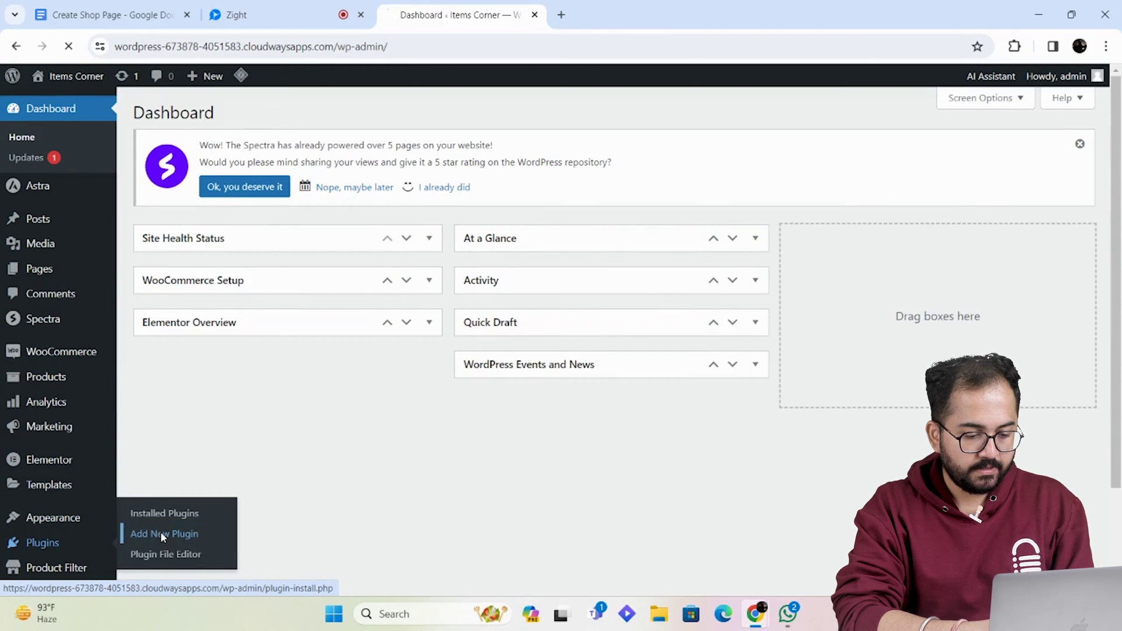
type("shopeng")
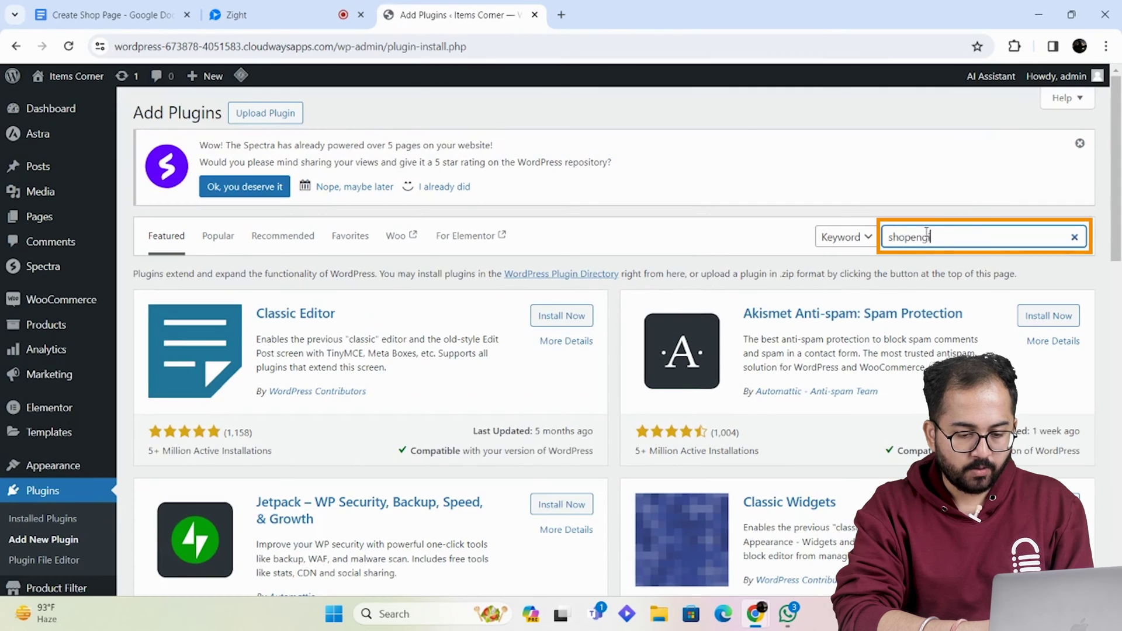
type("ine")
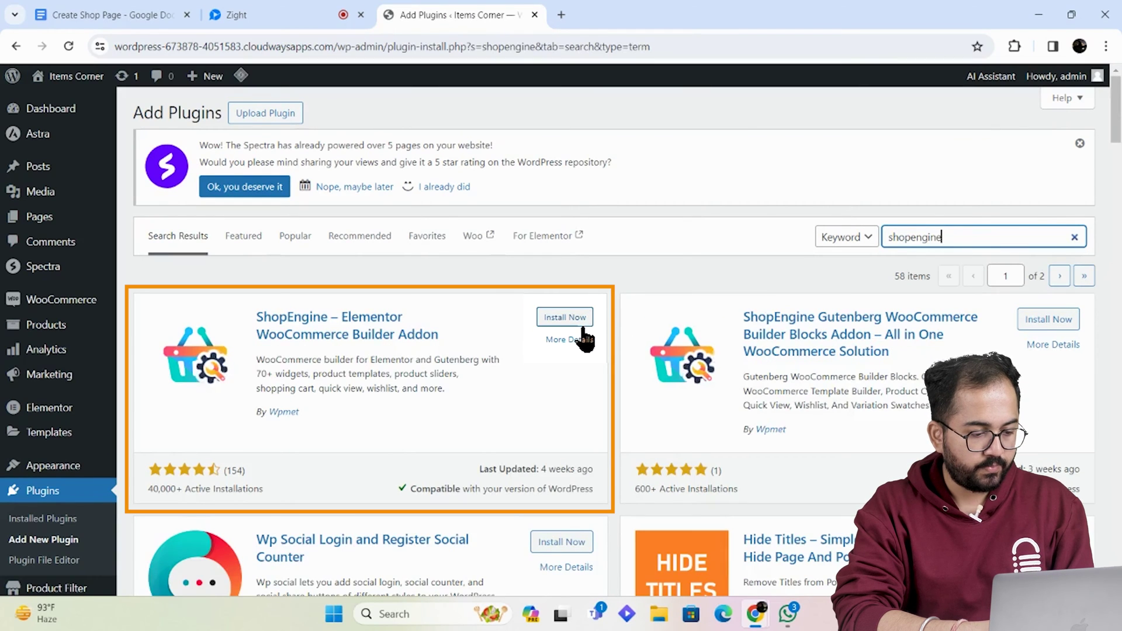
left_click(583, 330)
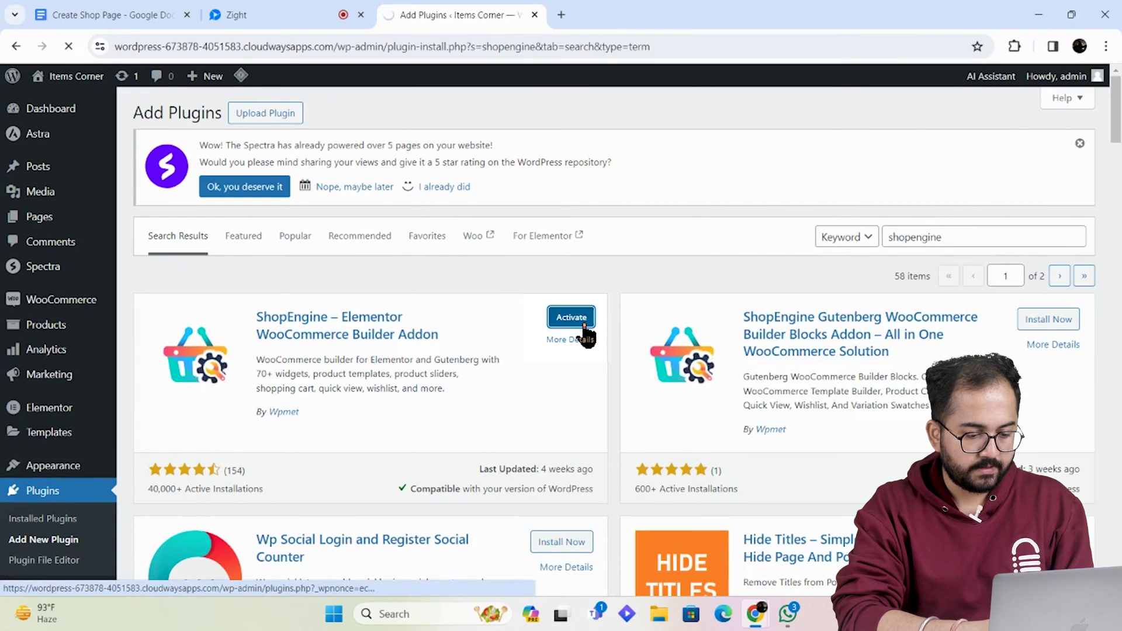
left_click(584, 331)
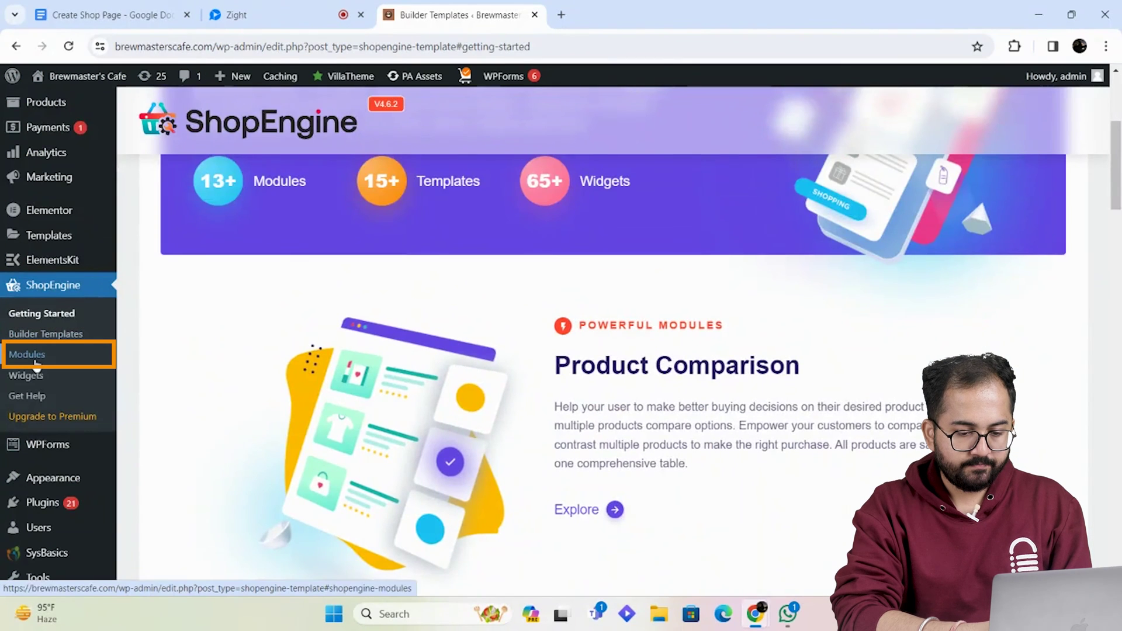
Browse ShopEngine's Modules page and then its Widgets page
left_click(29, 355)
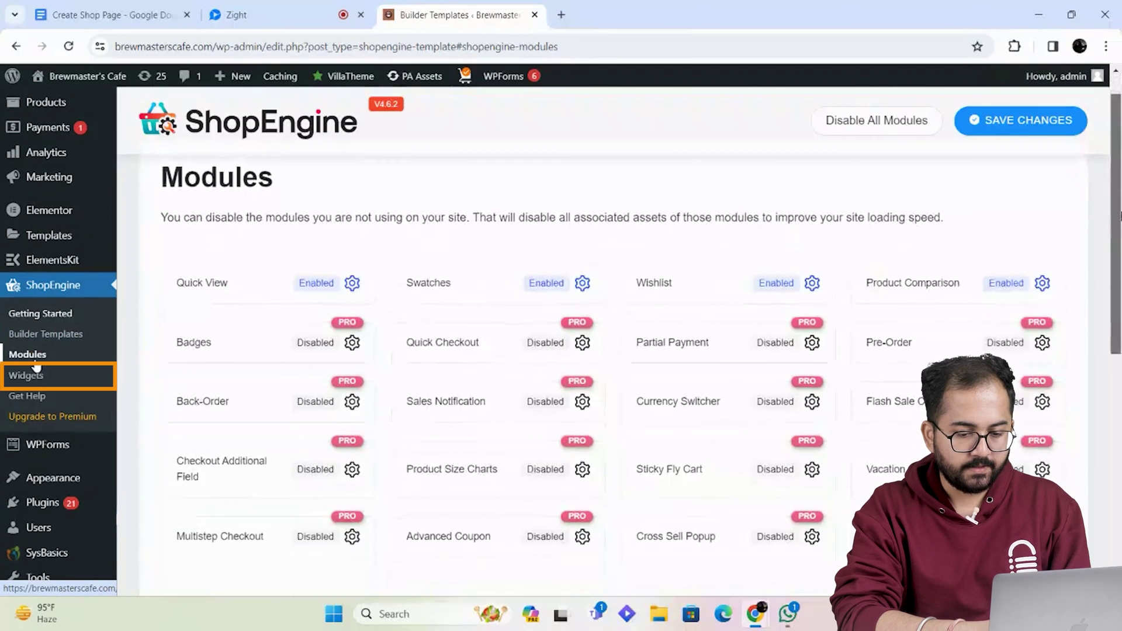
left_click(36, 373)
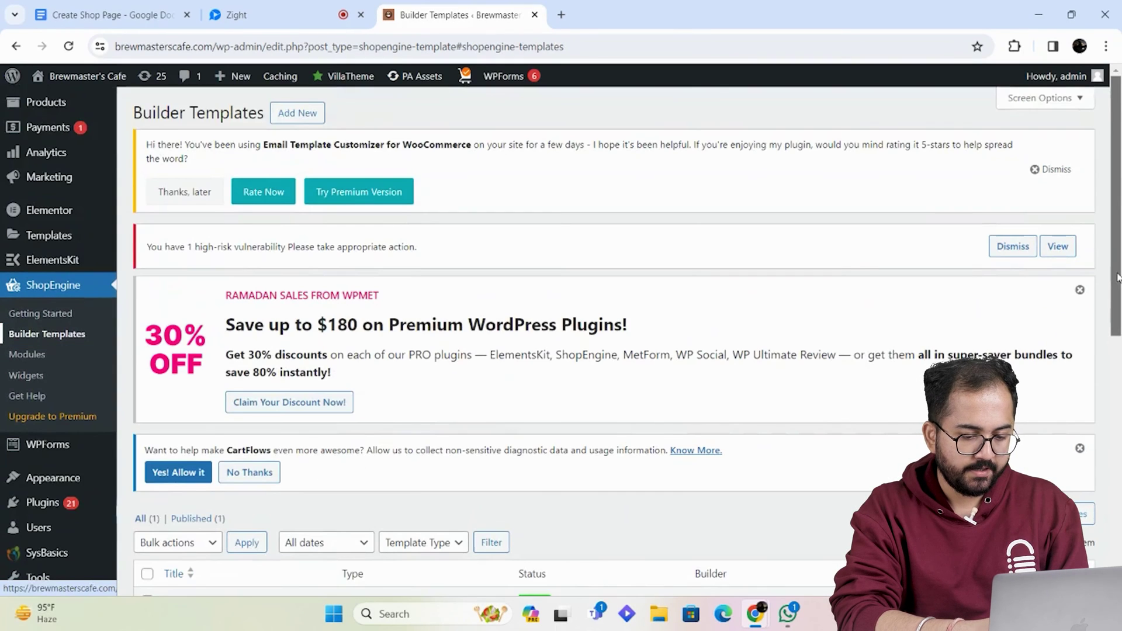
Add a new builder template named 'Shopping Page' with type Shop and the Shop Grid design, and save it
left_click(302, 116)
left_click_drag(778, 182, 589, 193)
key("BackSpace")
type("Shopping Page")
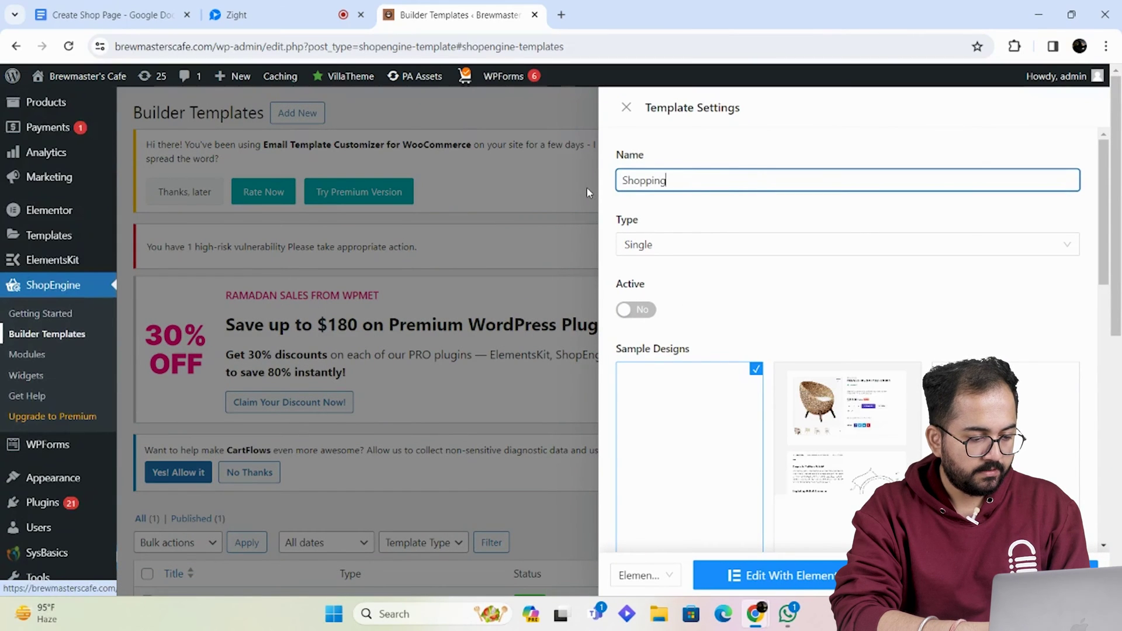
left_click(701, 245)
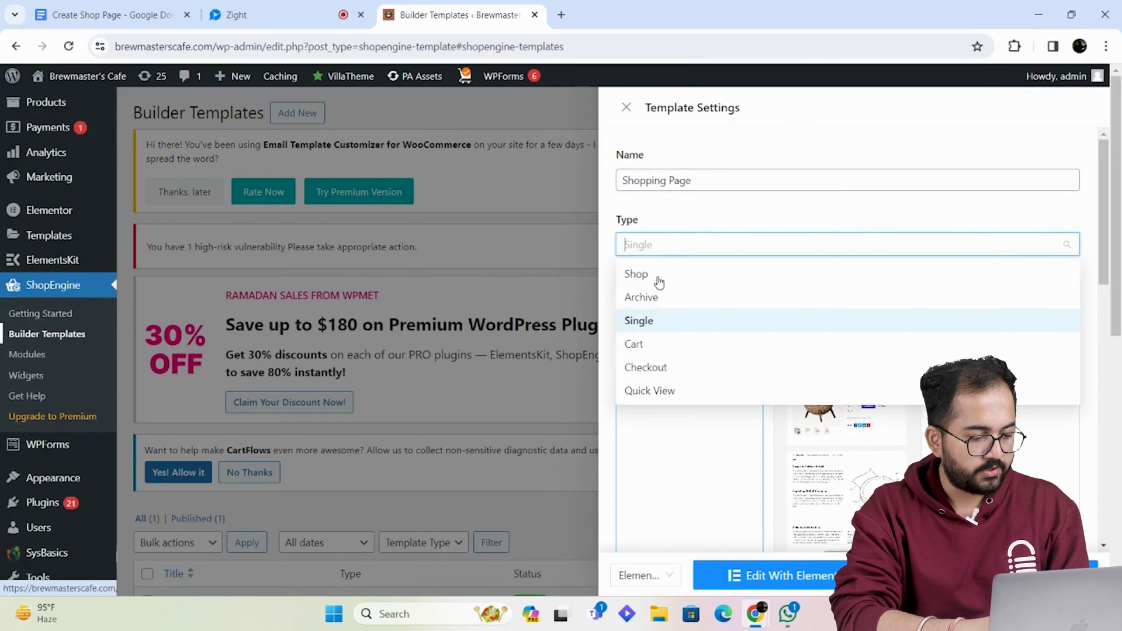
left_click(664, 276)
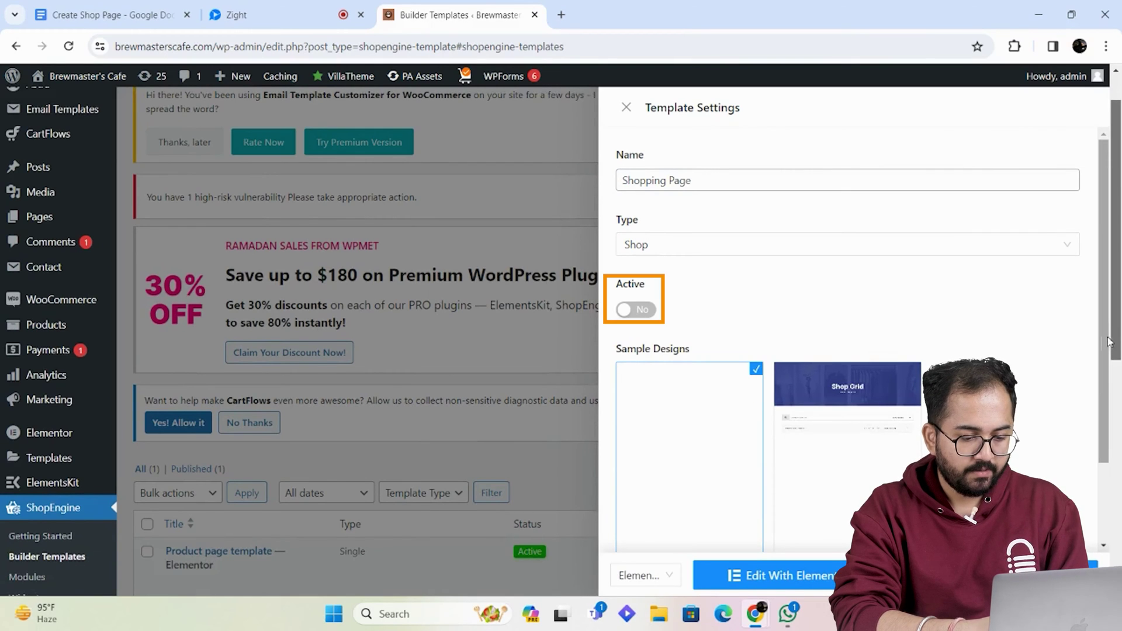
scroll(1108, 342, "down", 2)
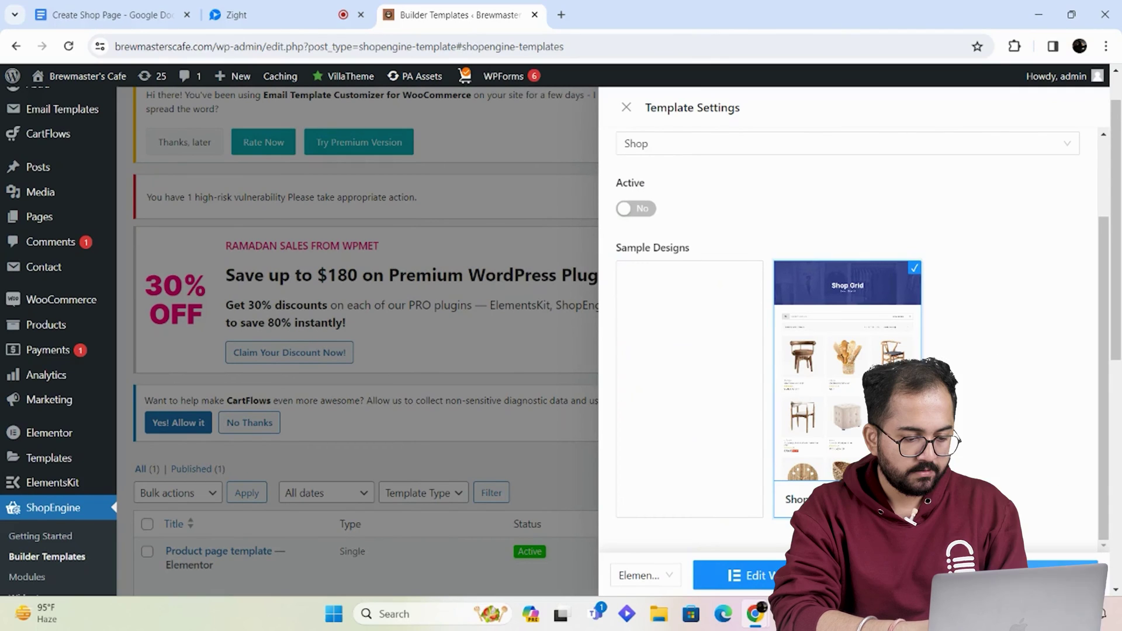
left_click(946, 577)
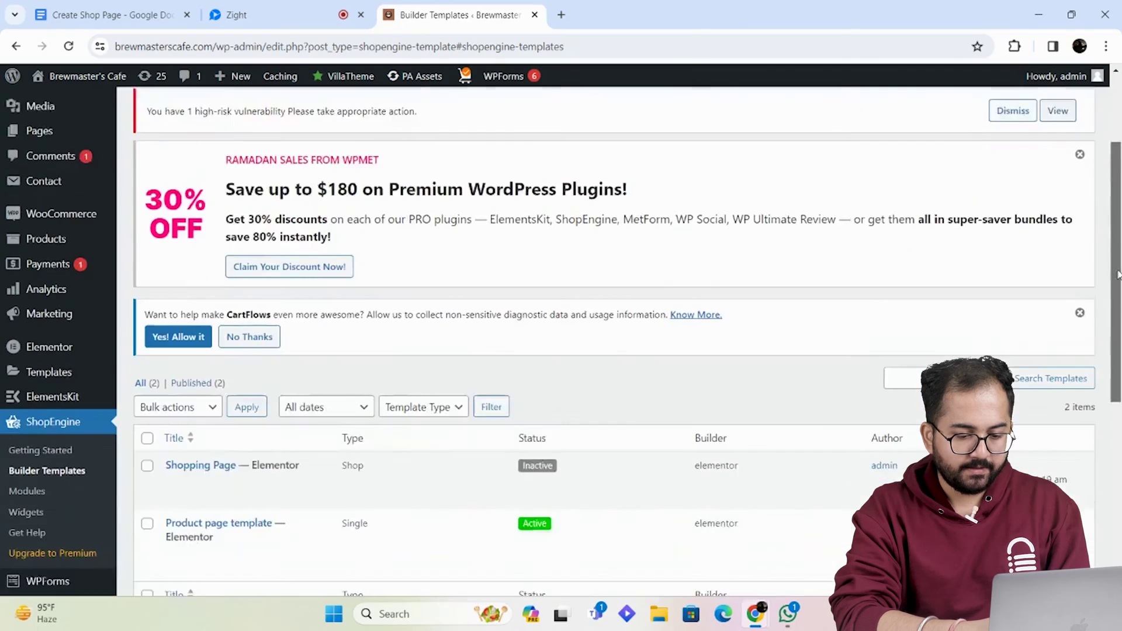
scroll(1114, 343, "down", 4)
mouse_move(309, 307)
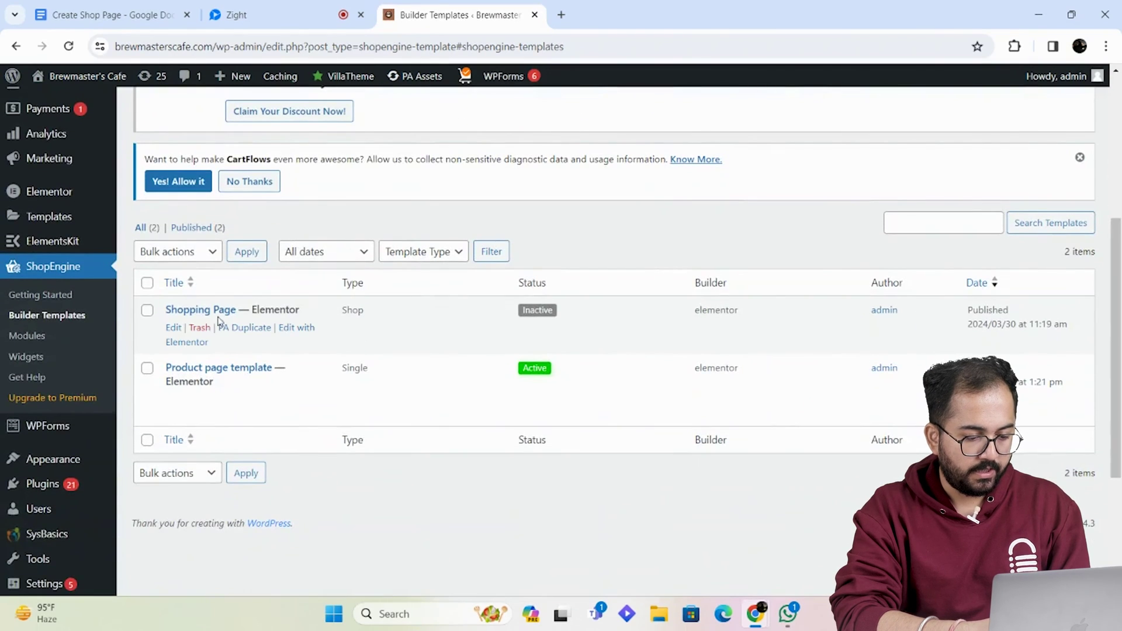
Open Shopping Page in Elementor and set the Shop Grid hero's top padding to 75
left_click(196, 348)
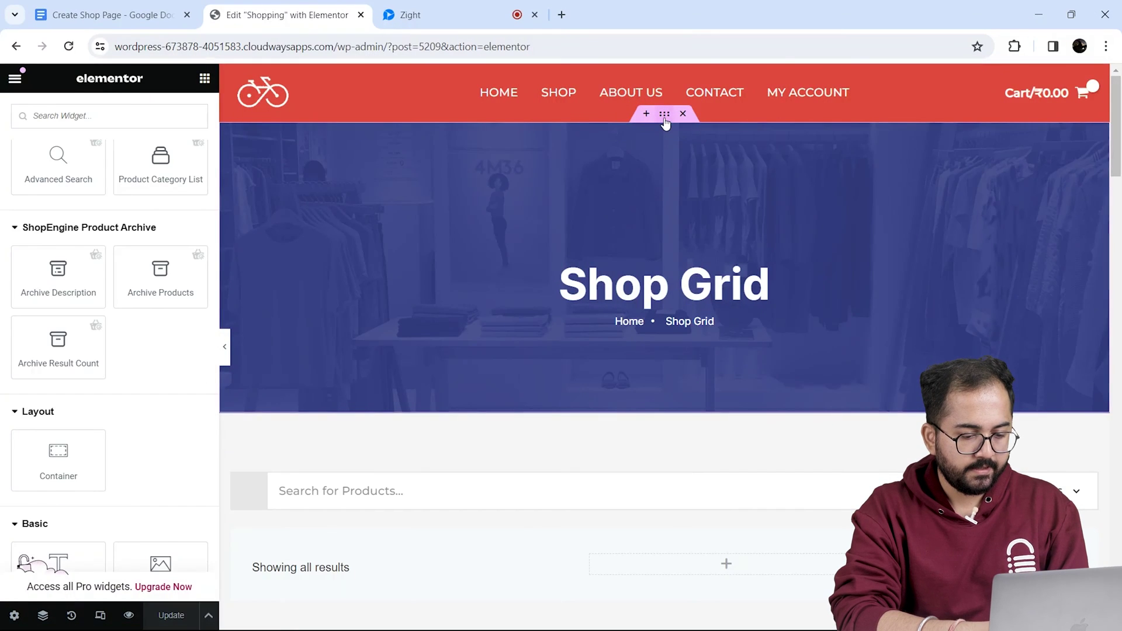
left_click(664, 115)
left_click(177, 115)
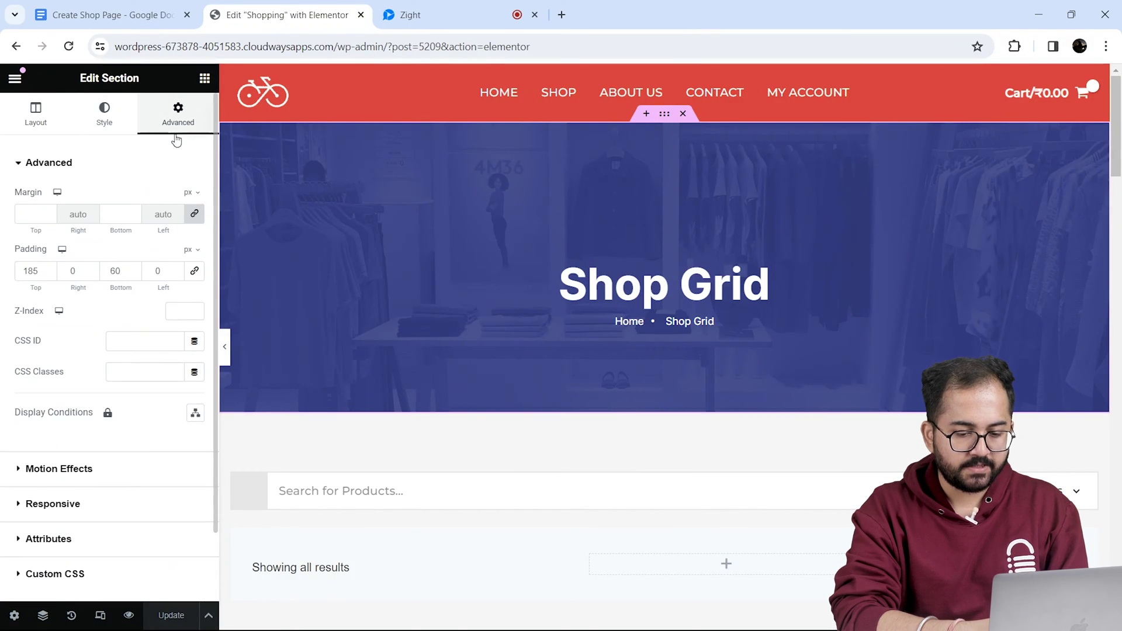
double_click(45, 271)
type("99")
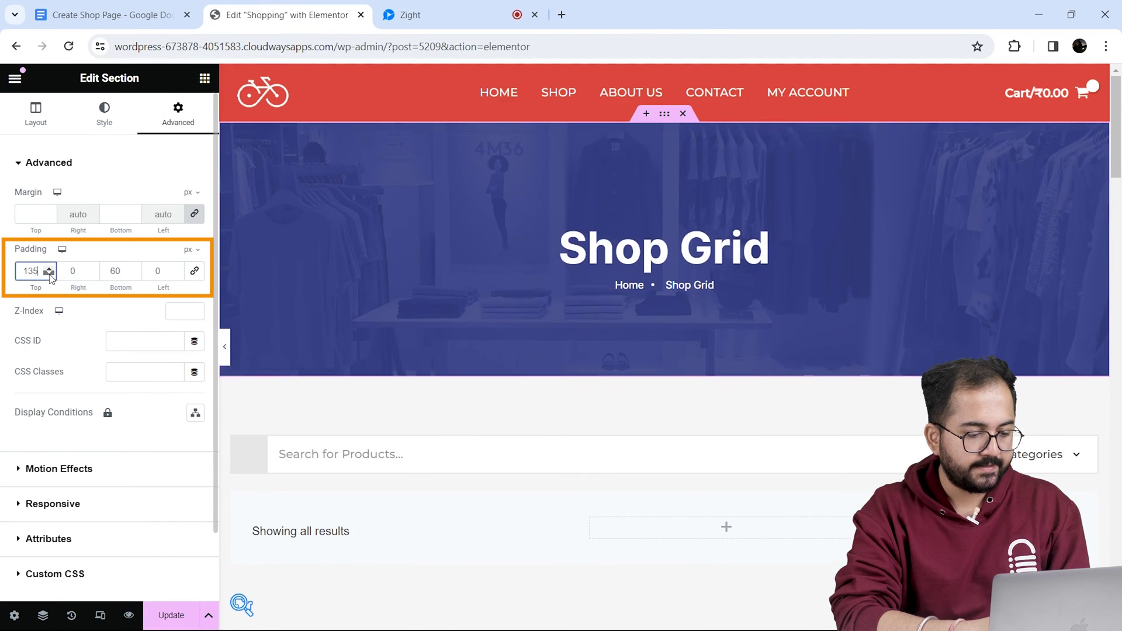
left_click(49, 275)
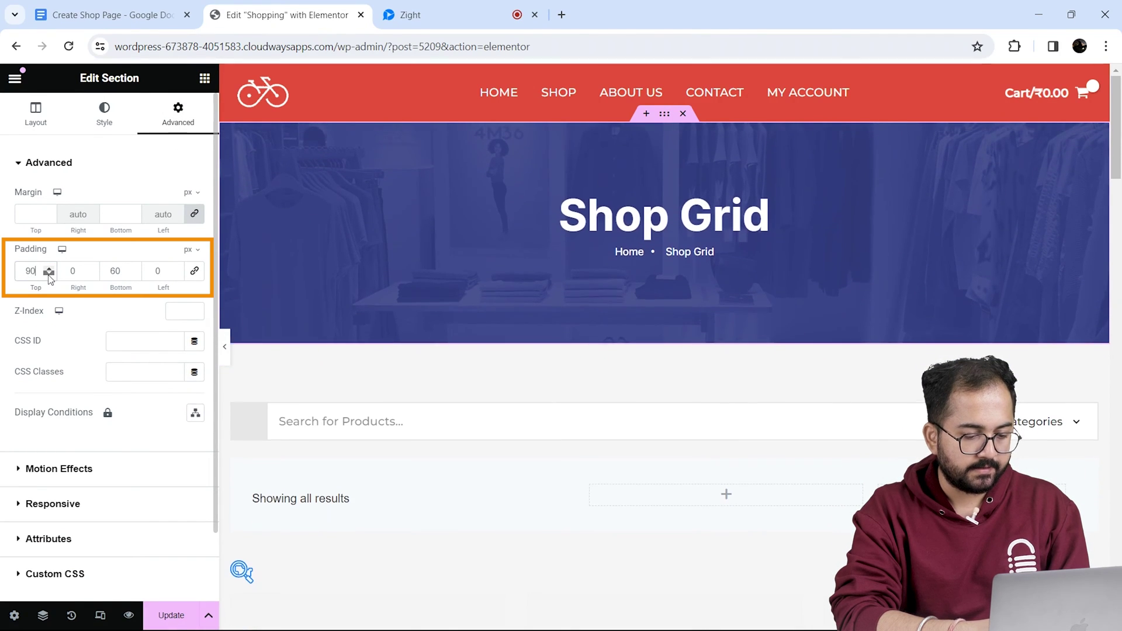
Replace the hero's background image with the bike photo
left_click(97, 132)
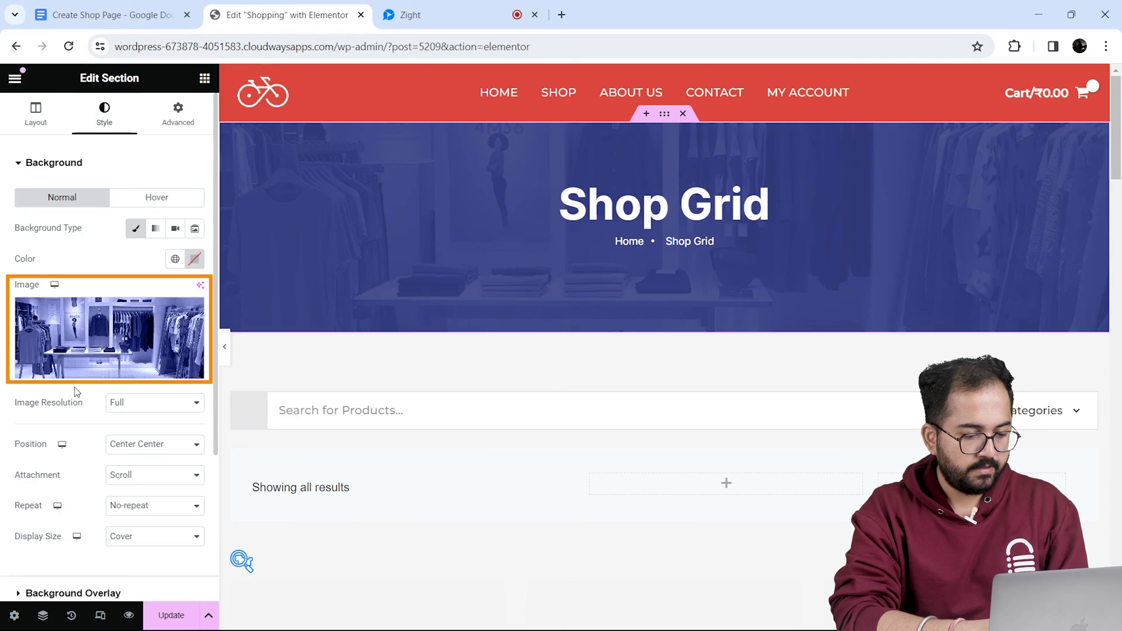
left_click(94, 370)
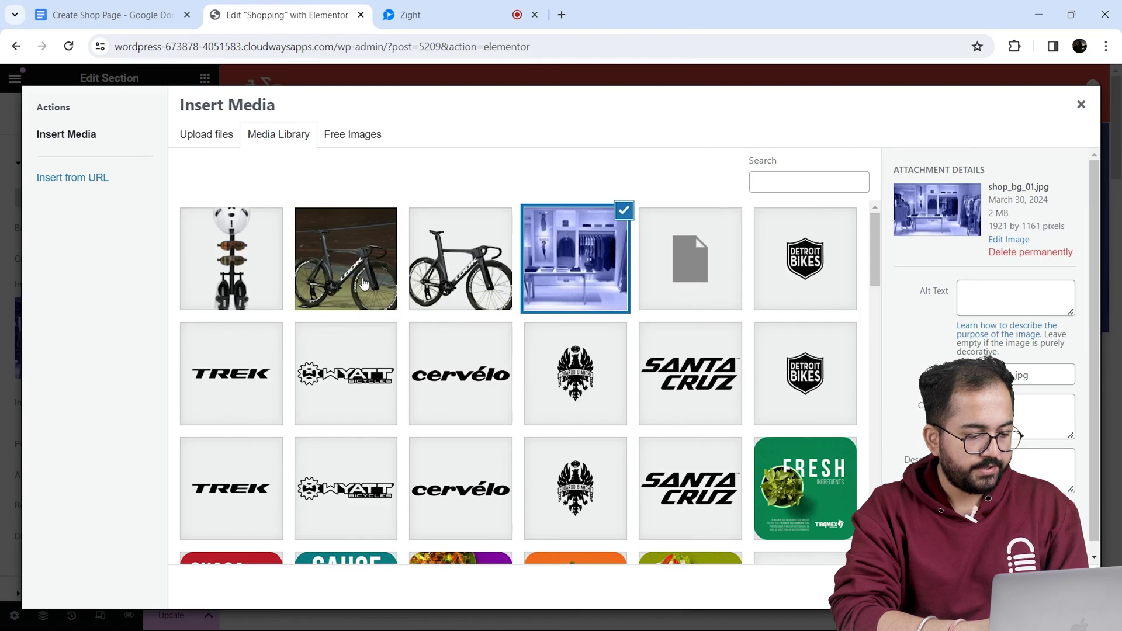
left_click(362, 283)
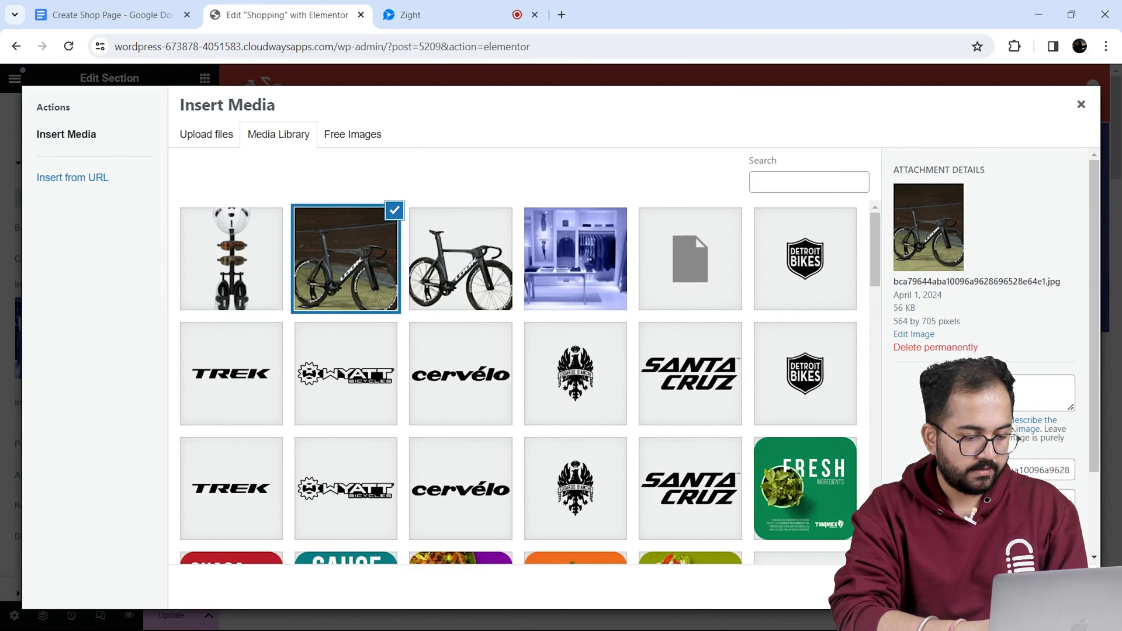
left_click(1052, 587)
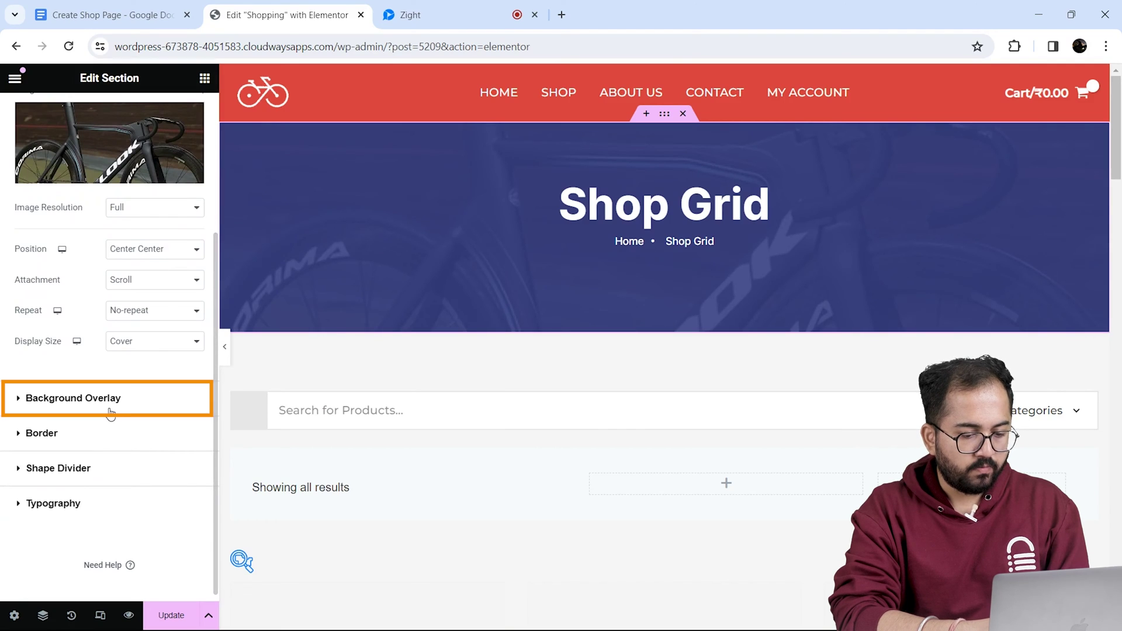
Give the hero a #2F303B background overlay at 0.75 opacity
left_click(111, 412)
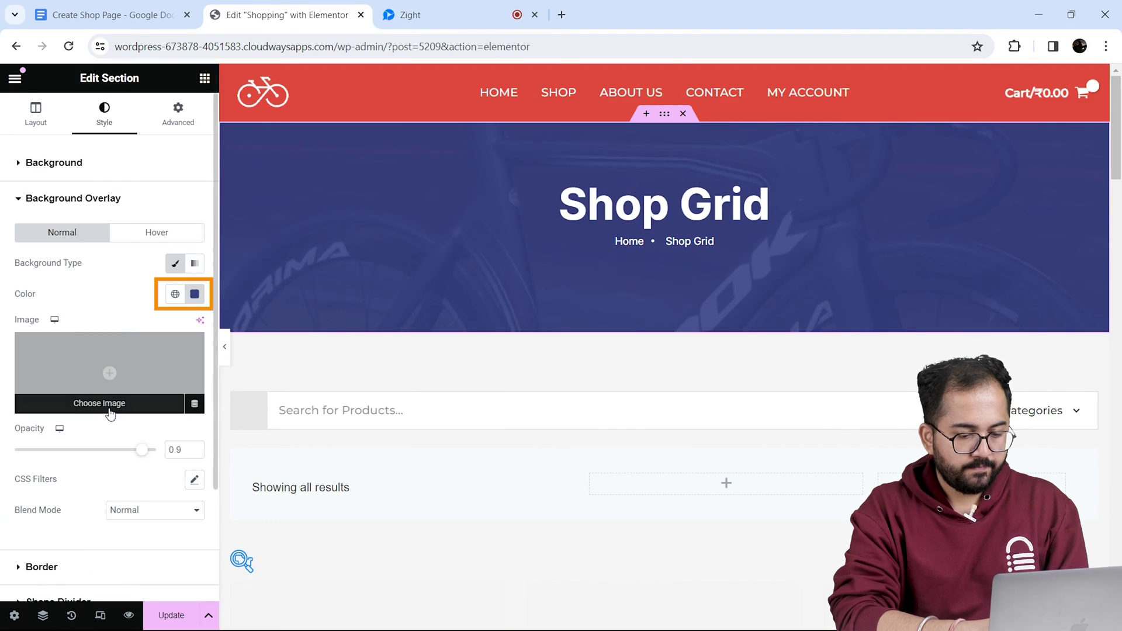
left_click(194, 293)
left_click(147, 437)
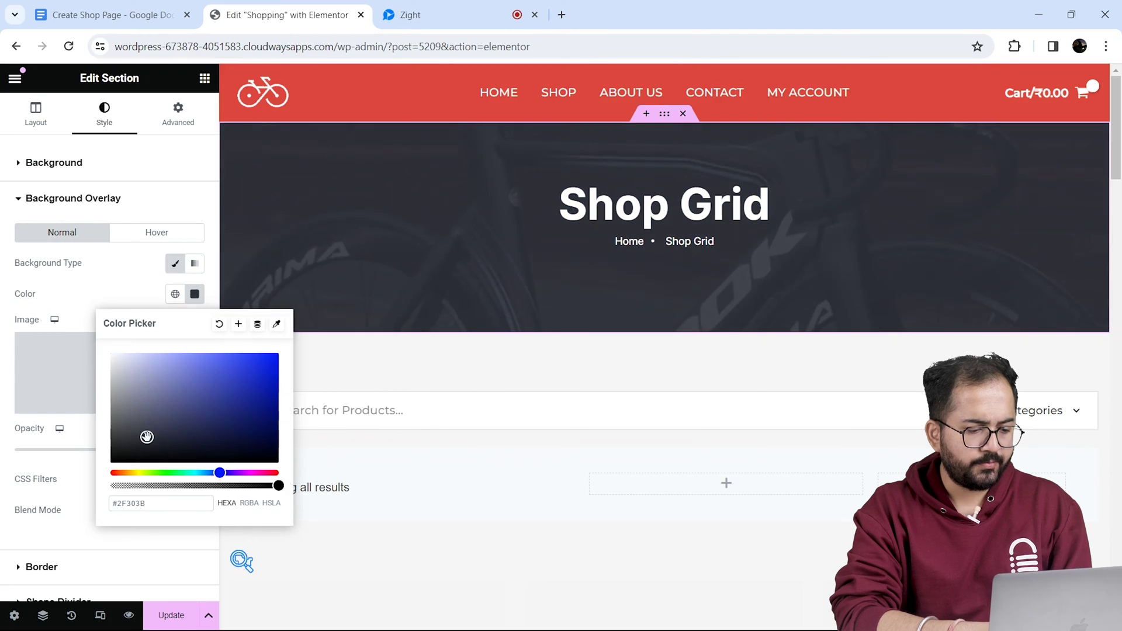
left_click(82, 442)
mouse_move(130, 455)
left_mouse_down()
mouse_move(143, 454)
mouse_move(109, 453)
left_mouse_up()
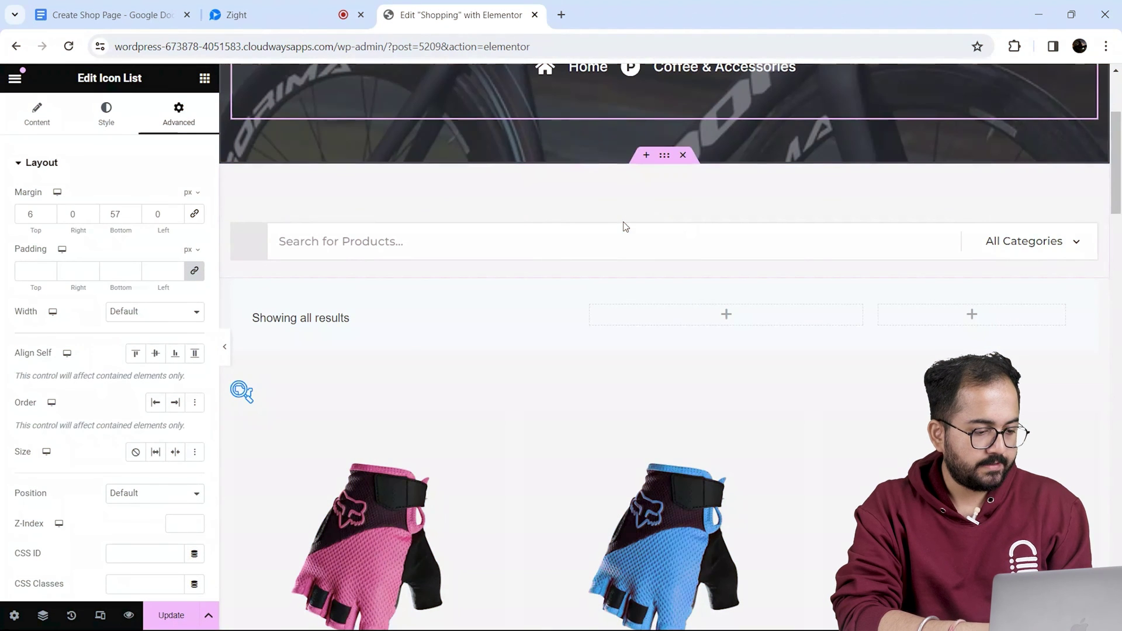
Set Show Category Dropdown to Hide on the Advanced Search widget
left_click(503, 233)
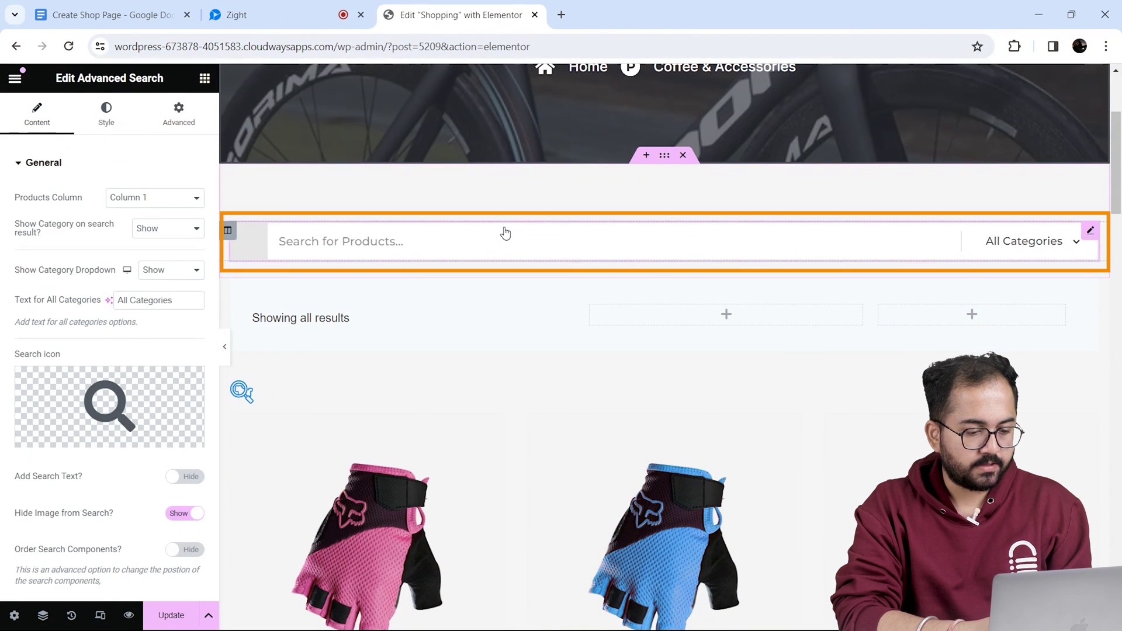
left_click(638, 241)
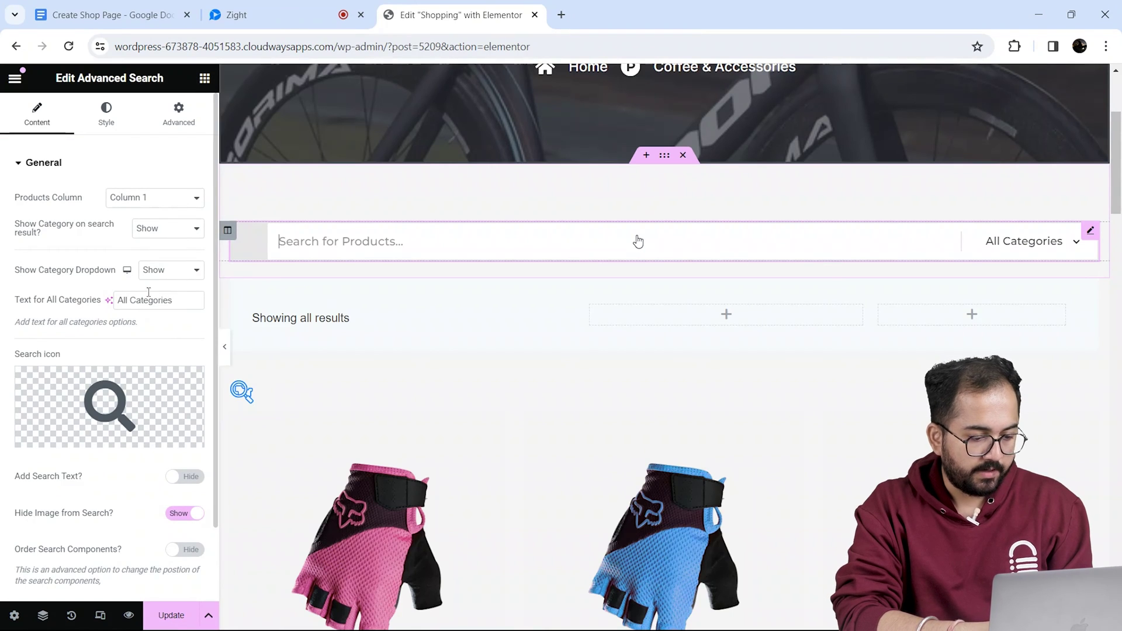
left_click(167, 270)
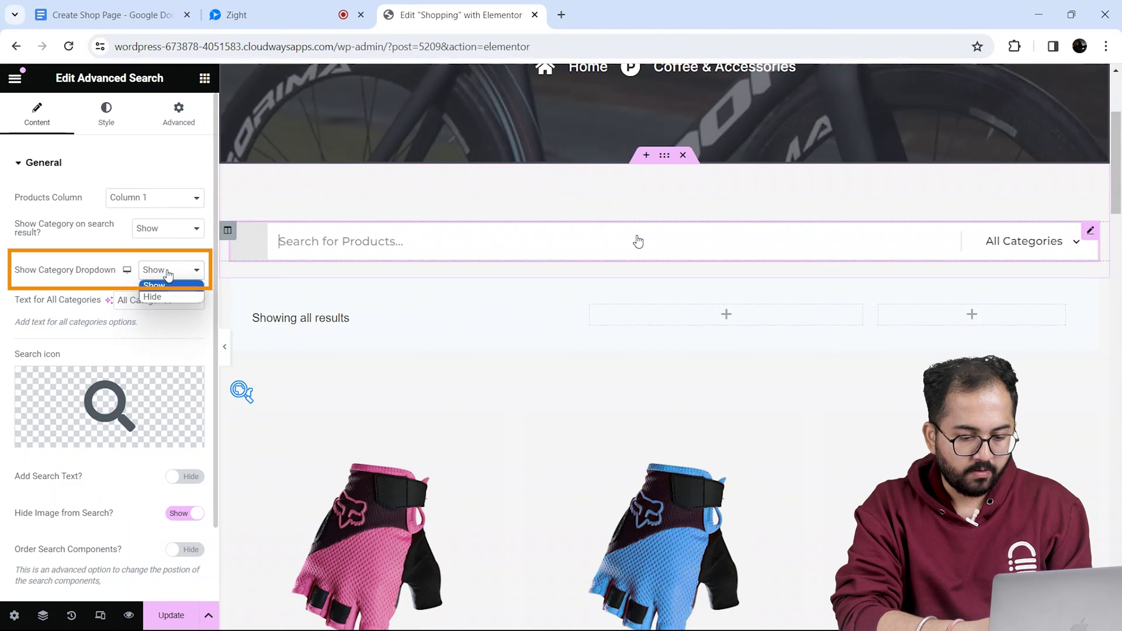
left_click(158, 297)
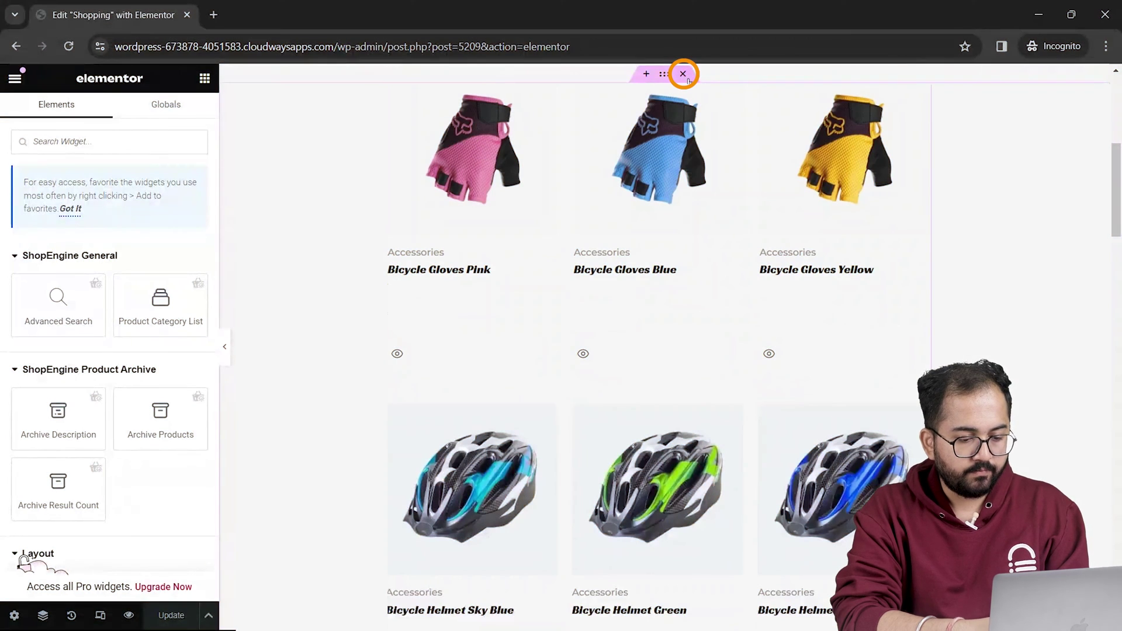
Delete the product section, add a narrow-left/wide-right two-column section, and put Archive Products in the right column
left_click(682, 74)
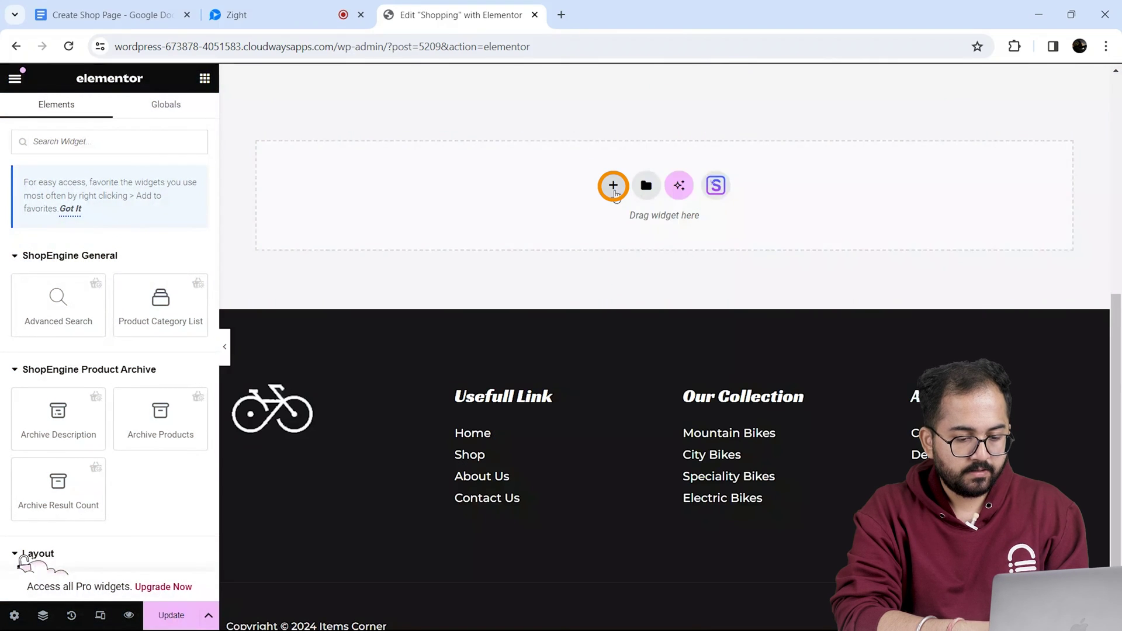
left_click(613, 185)
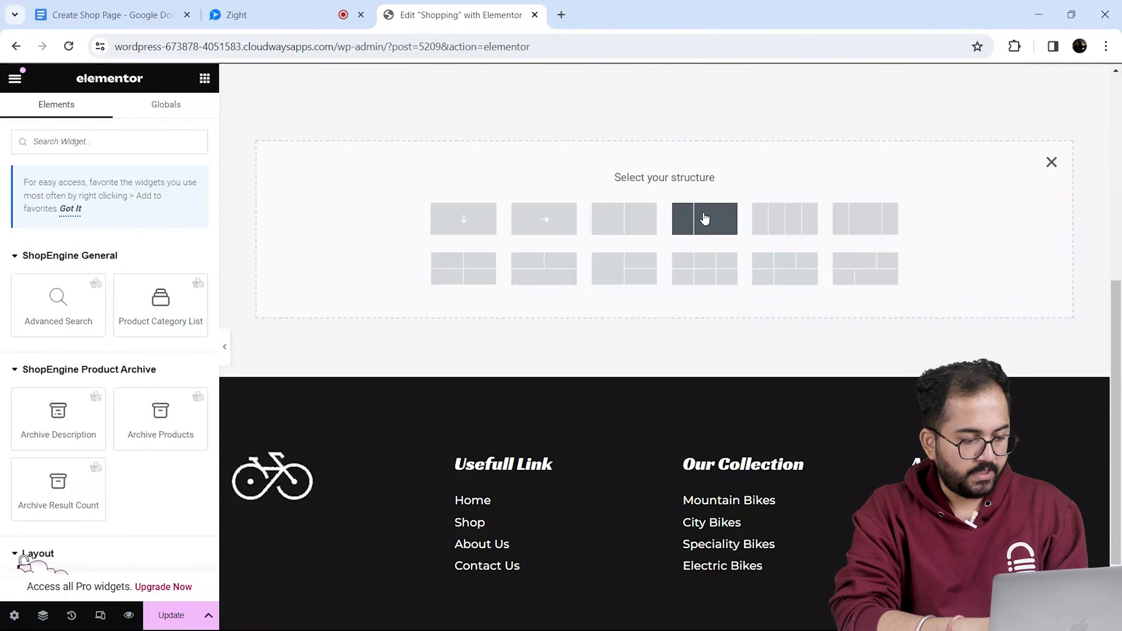
left_click(704, 219)
left_click(204, 78)
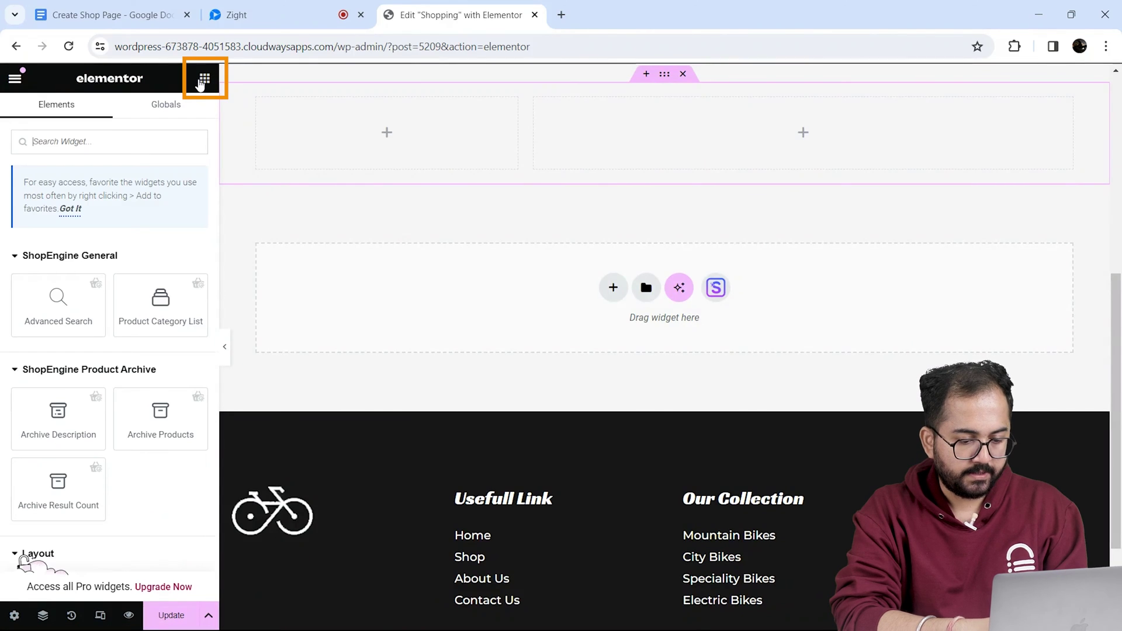
left_click_drag(201, 404, 753, 175)
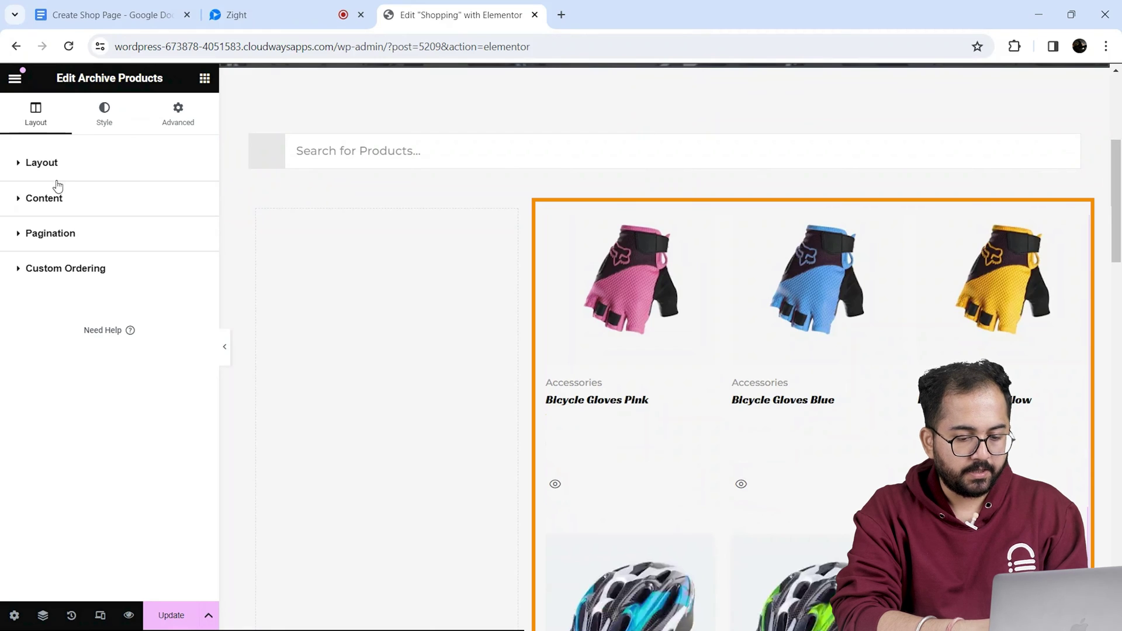
Inspect Archive Products' Content, Pagination, Custom Ordering and Style settings, then return to Builder Templates
left_click(58, 193)
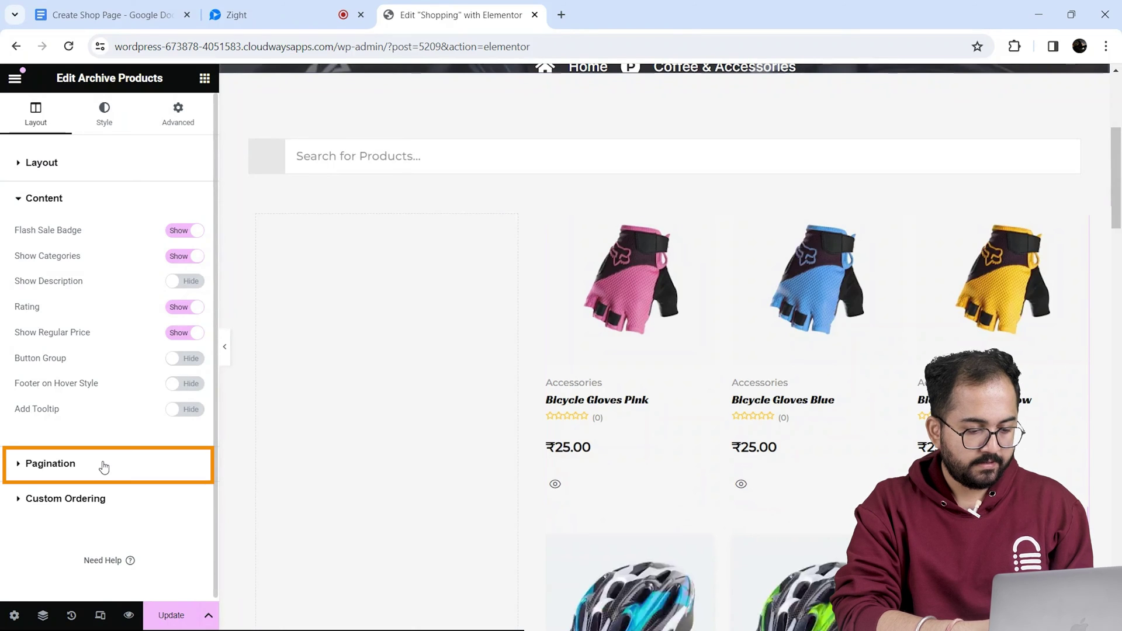
left_click(103, 466)
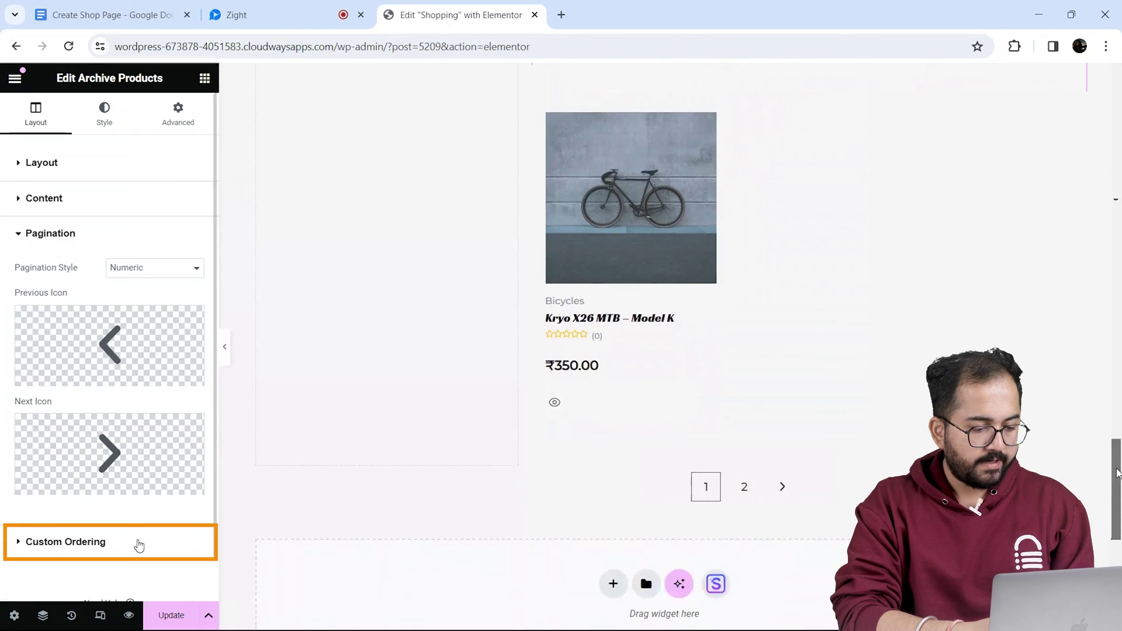
left_click(139, 545)
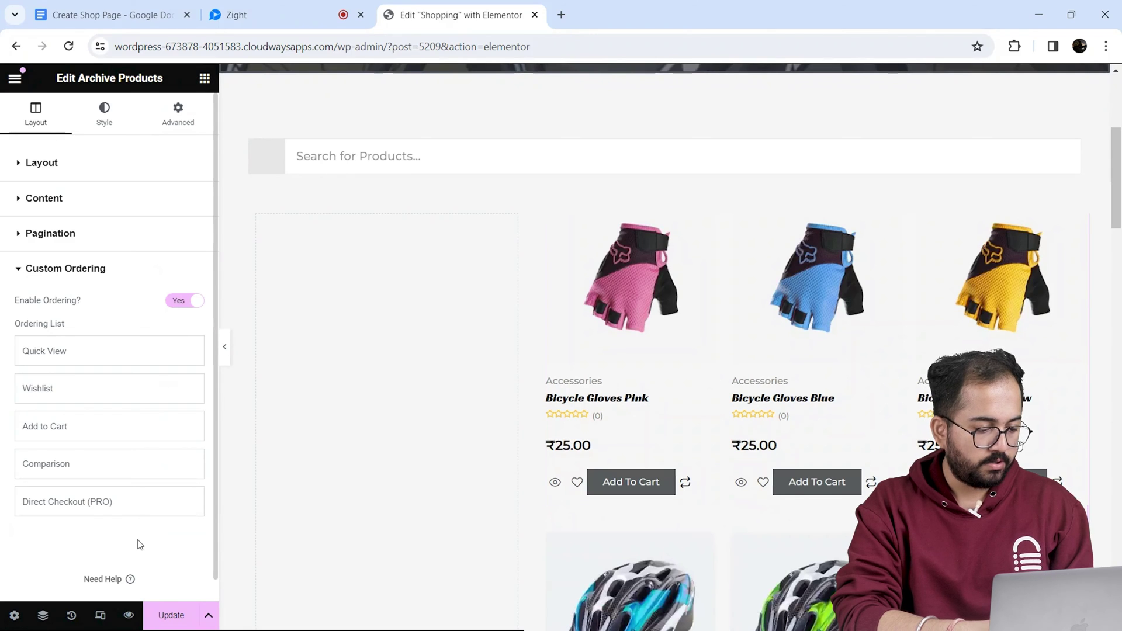
left_click(65, 268)
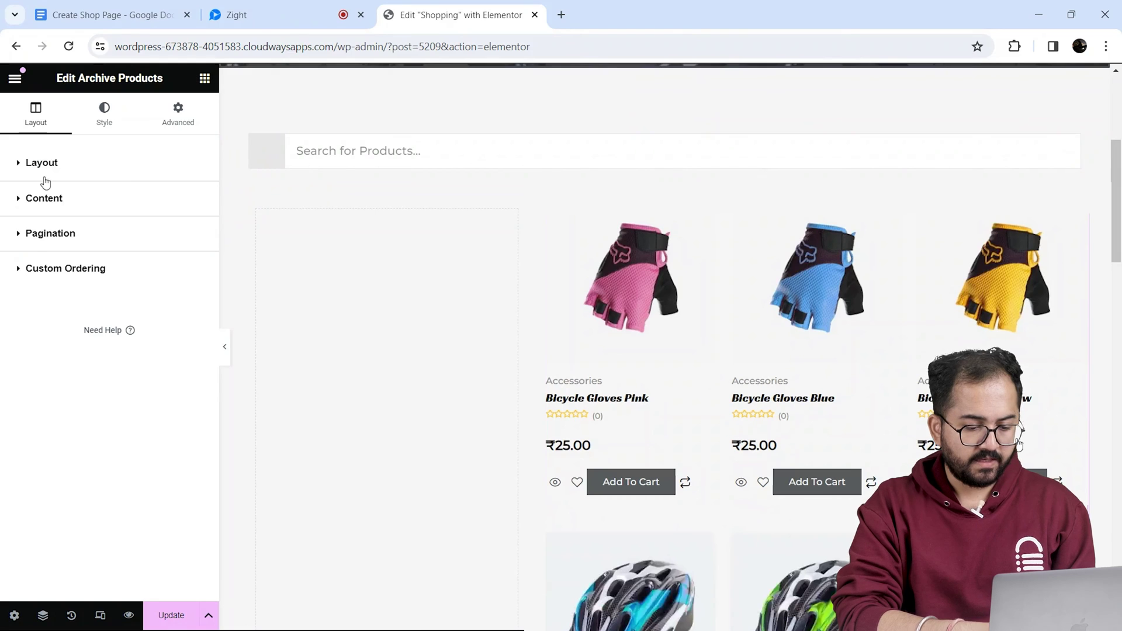
left_click(105, 117)
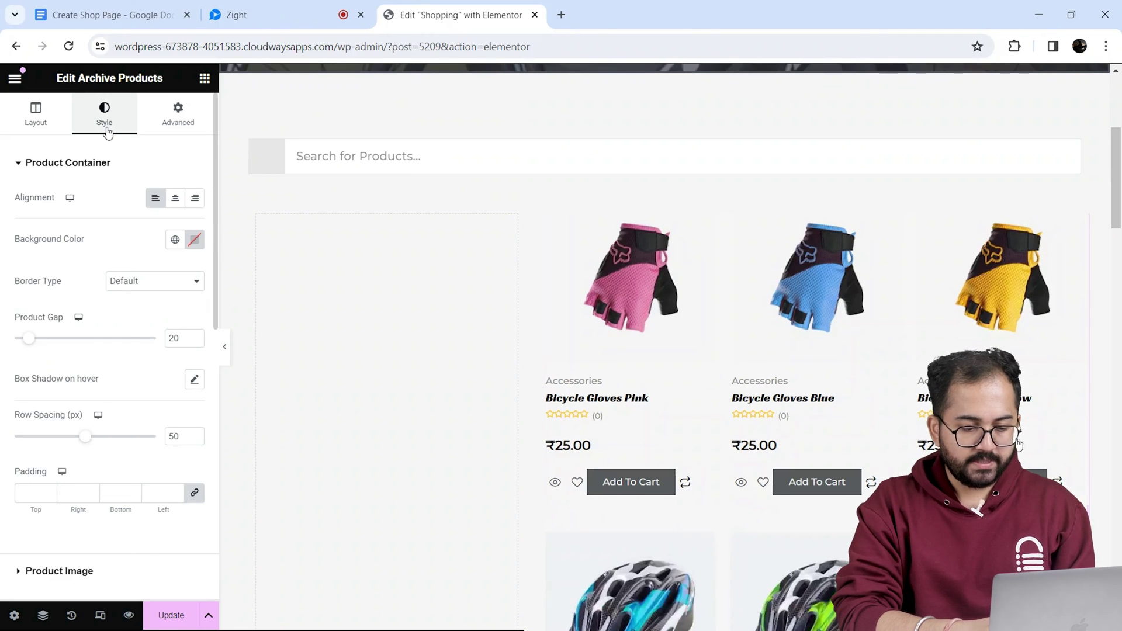
left_click(208, 615)
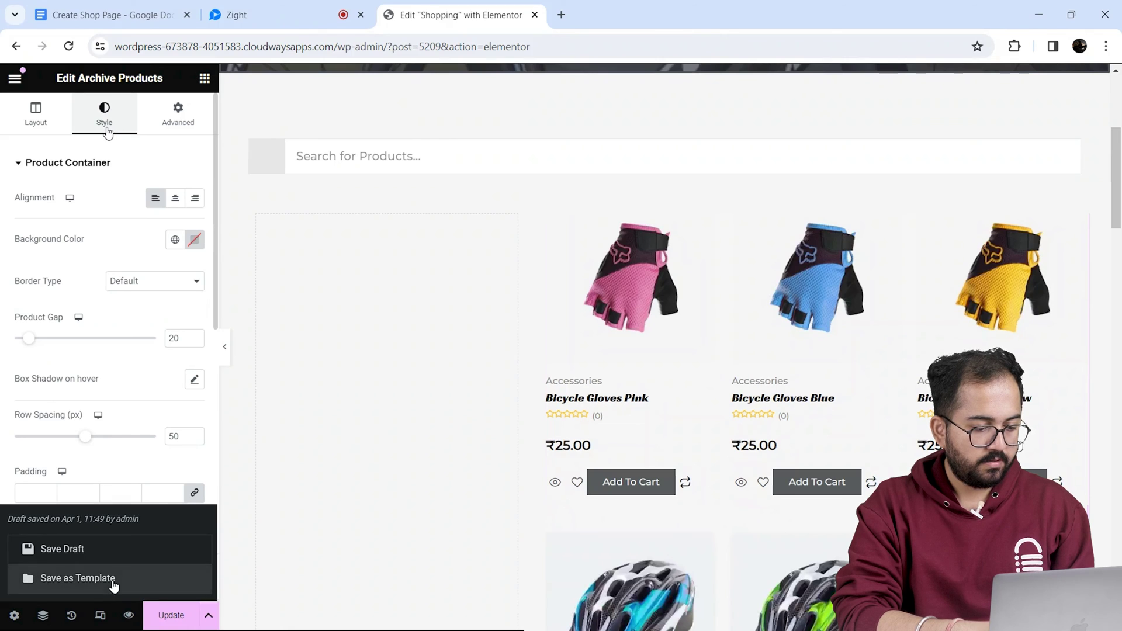
key("alt+Left")
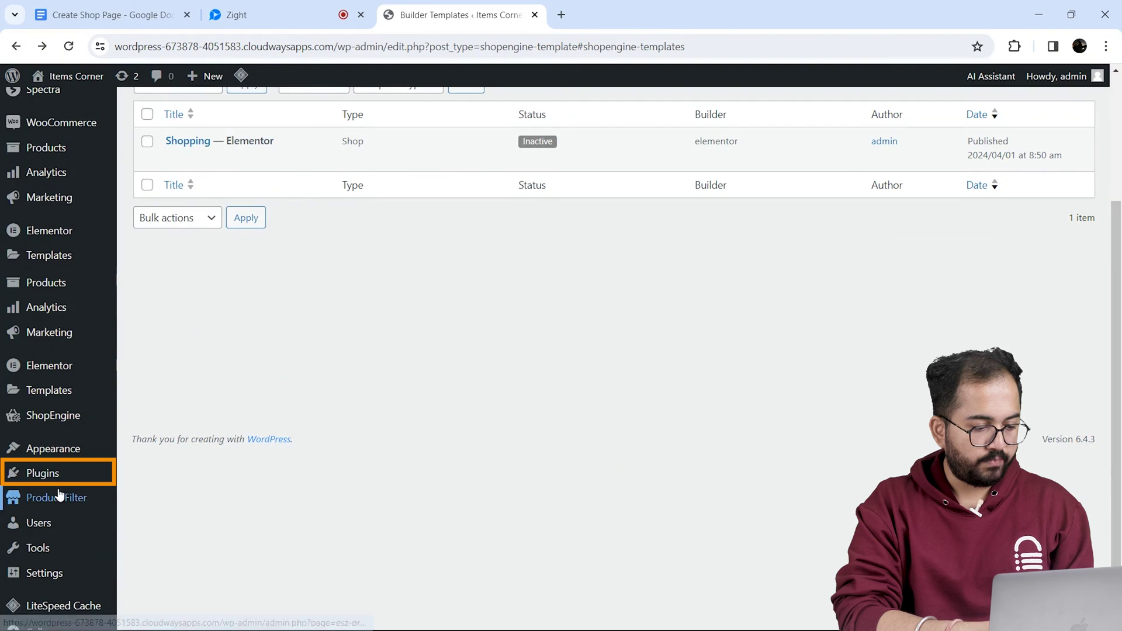
Search plugins for 'husky', install and activate HUSKY – Products Filter, then go to WooCommerce Settings
mouse_move(66, 480)
left_click(170, 495)
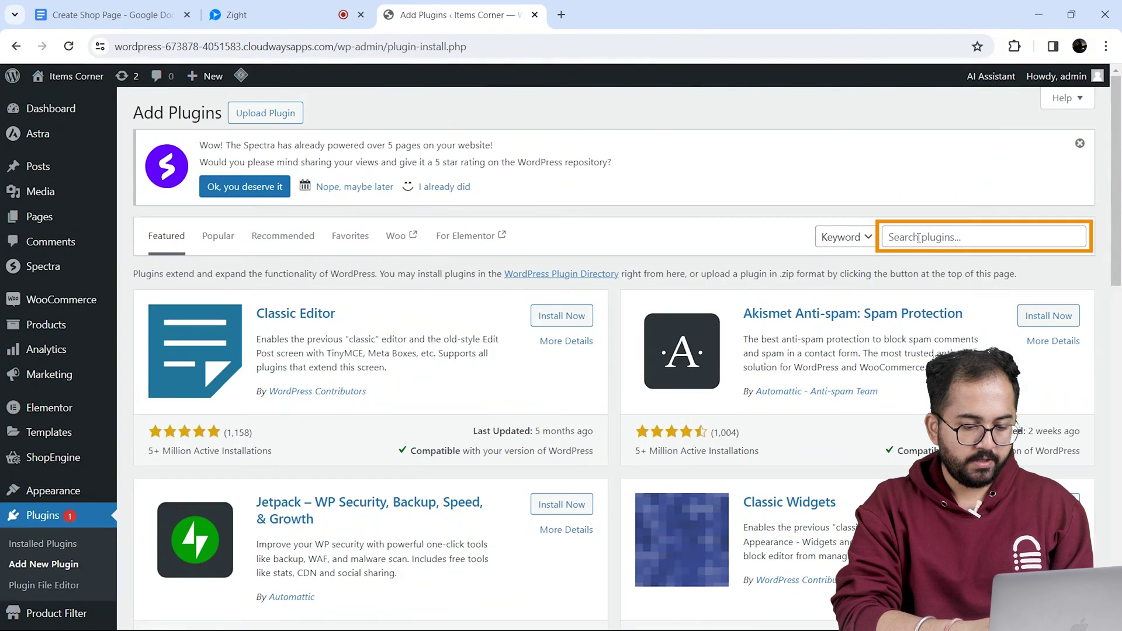
left_click(918, 238)
type("husky")
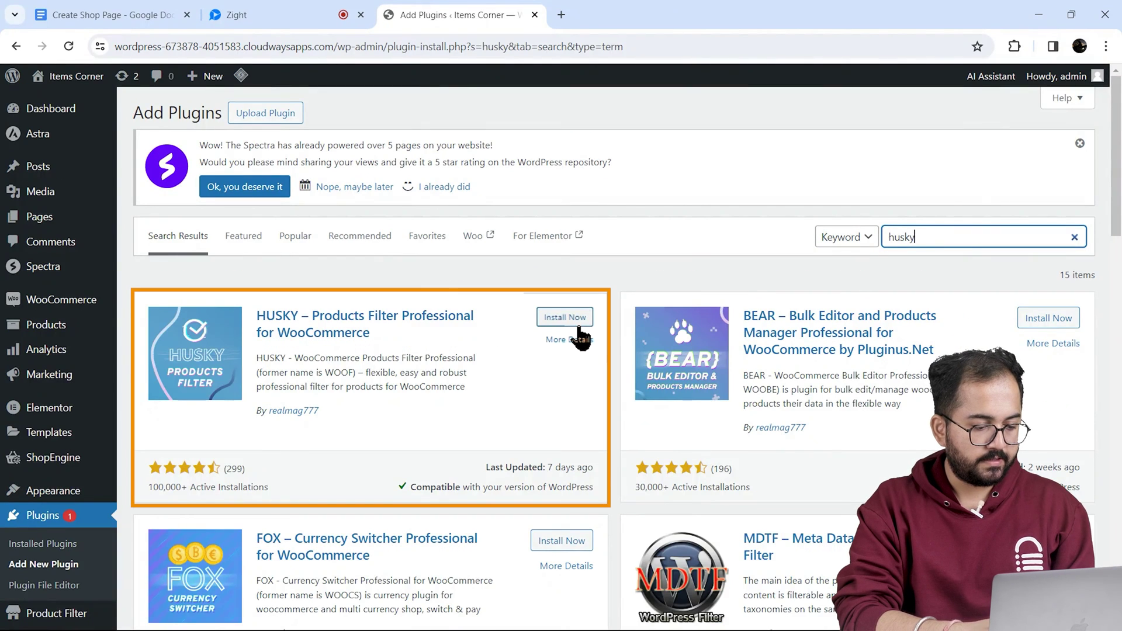
left_click(580, 322)
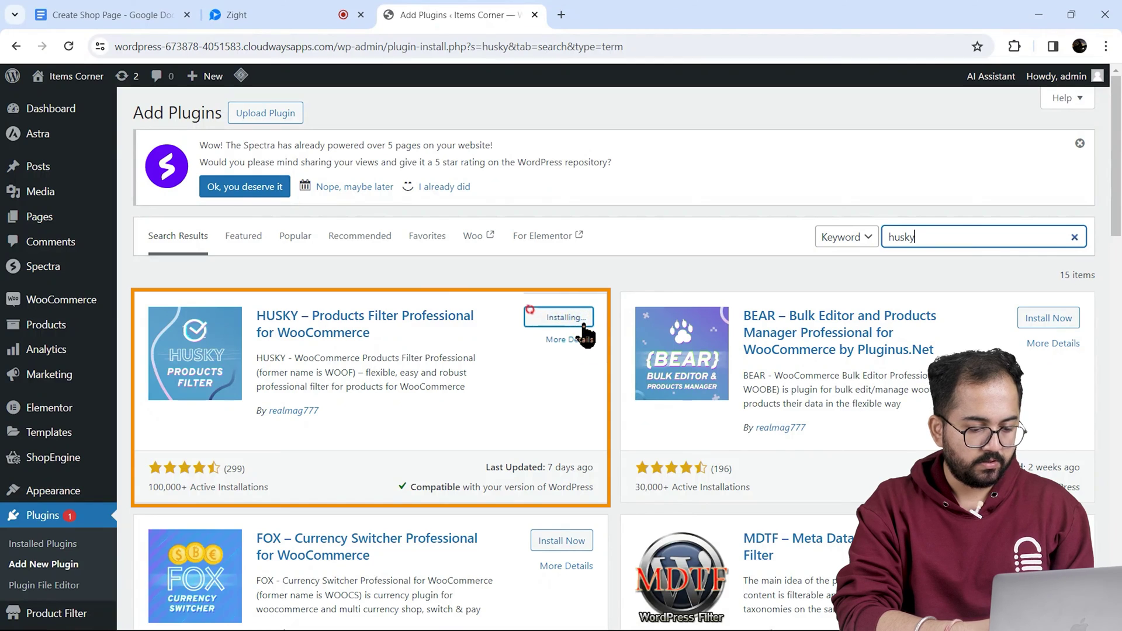
left_click(585, 323)
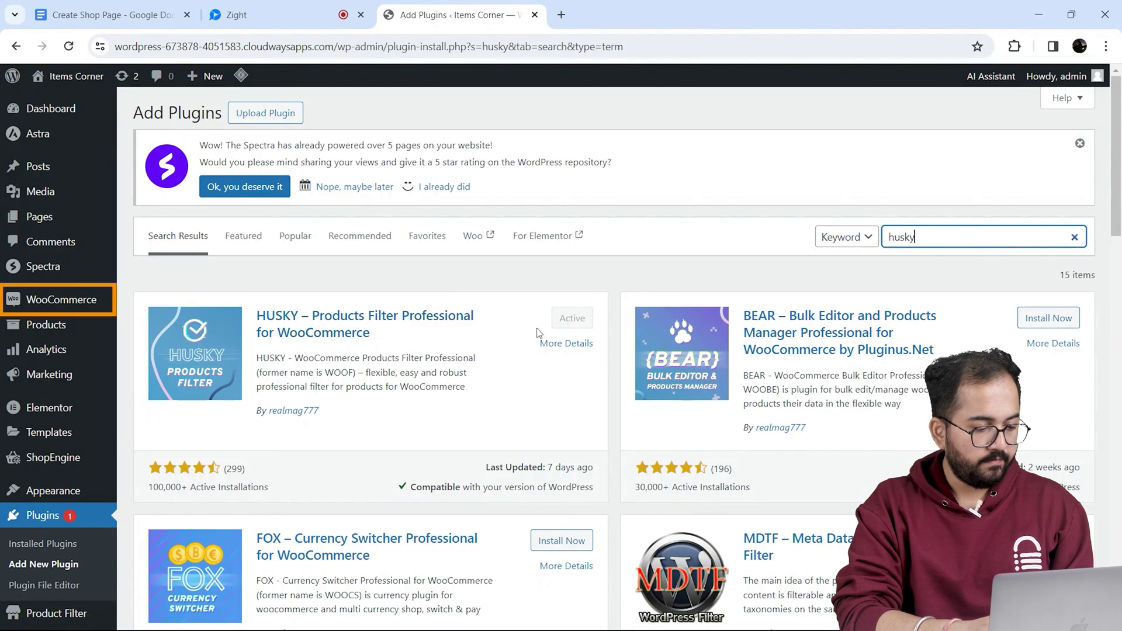
mouse_move(72, 307)
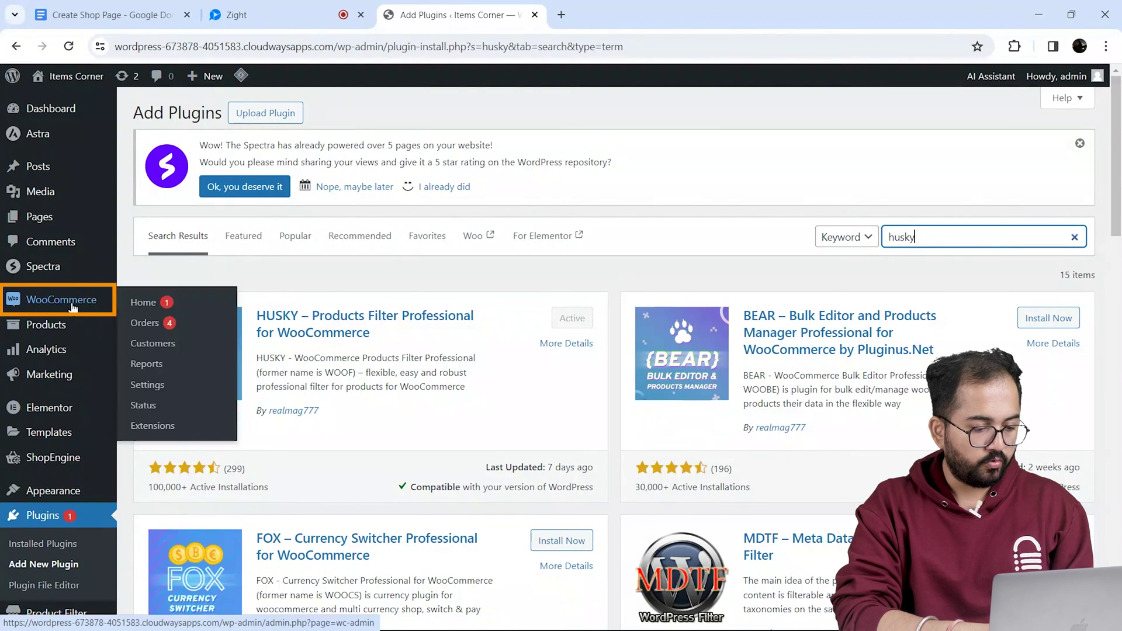
left_click(146, 386)
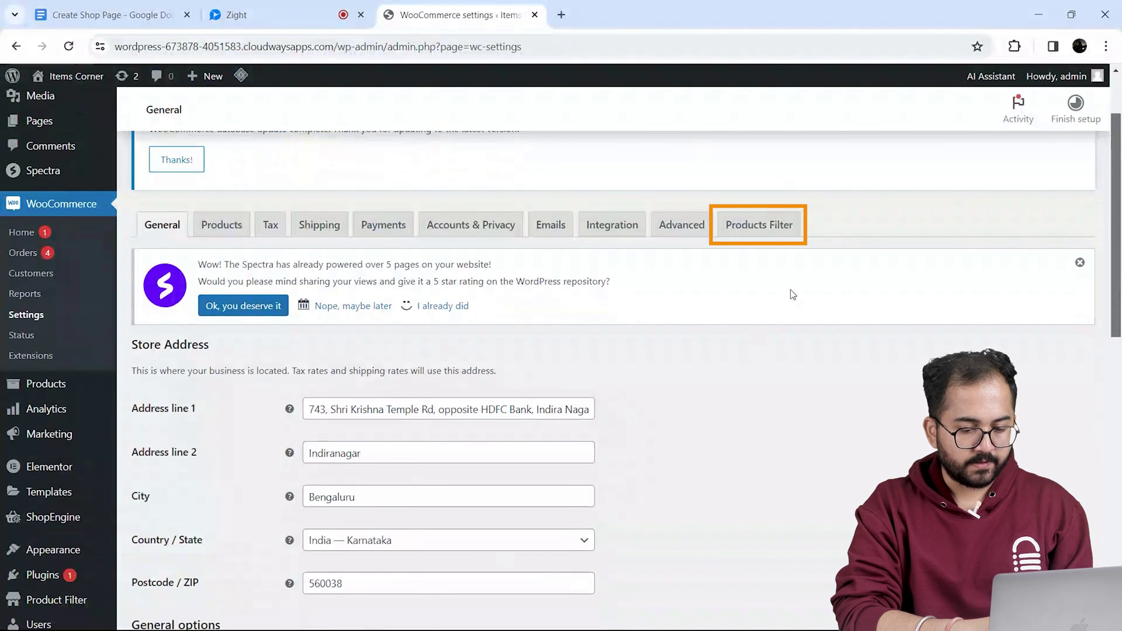
In the Products Filter settings, make the Product color filter a multi drop-down
left_click(758, 224)
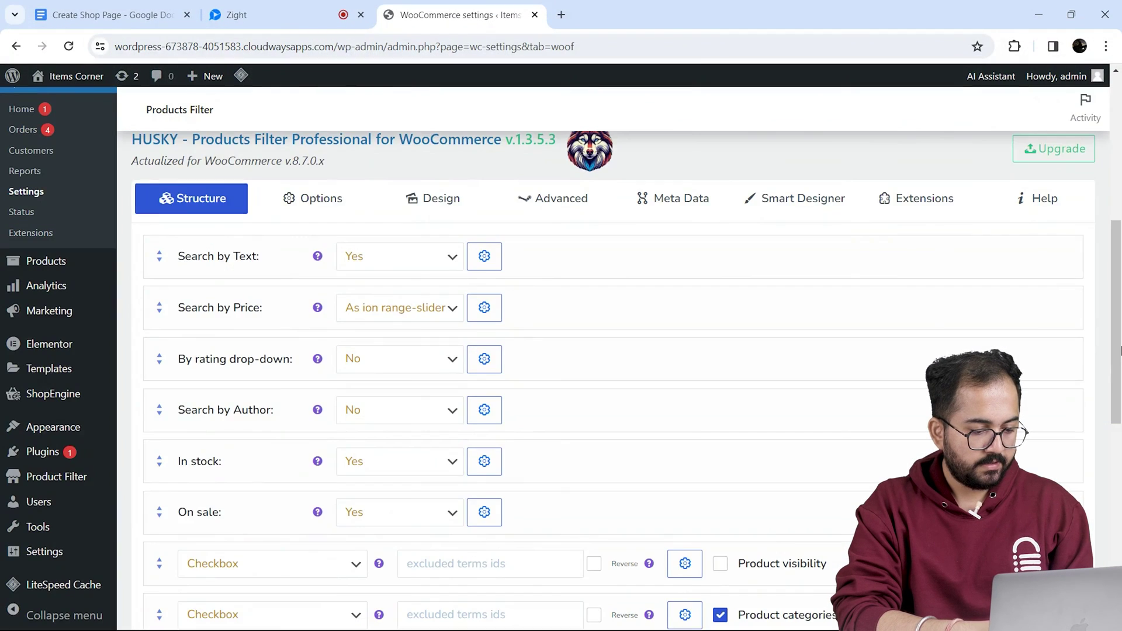
left_click_drag(1120, 350, 1120, 479)
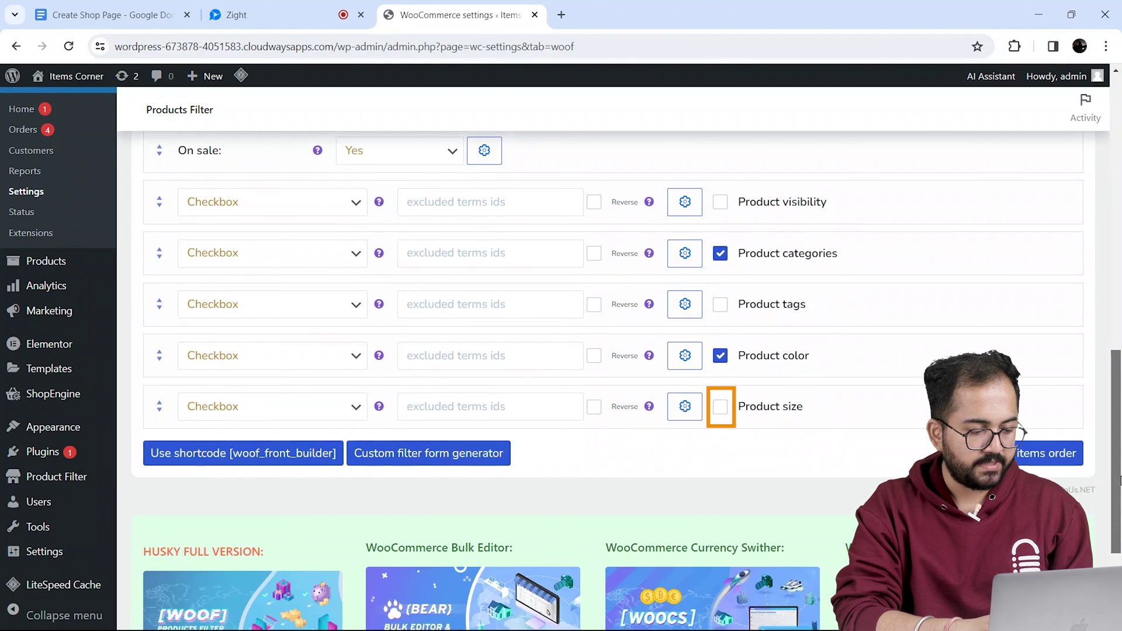
left_click(720, 406)
left_click(720, 406)
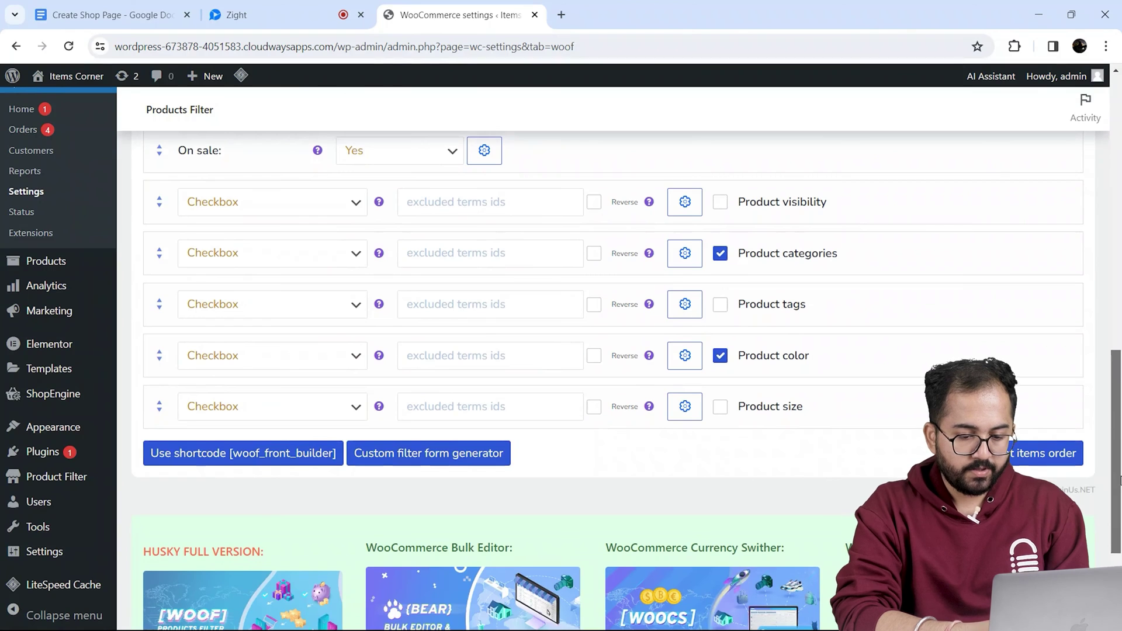
left_click(333, 359)
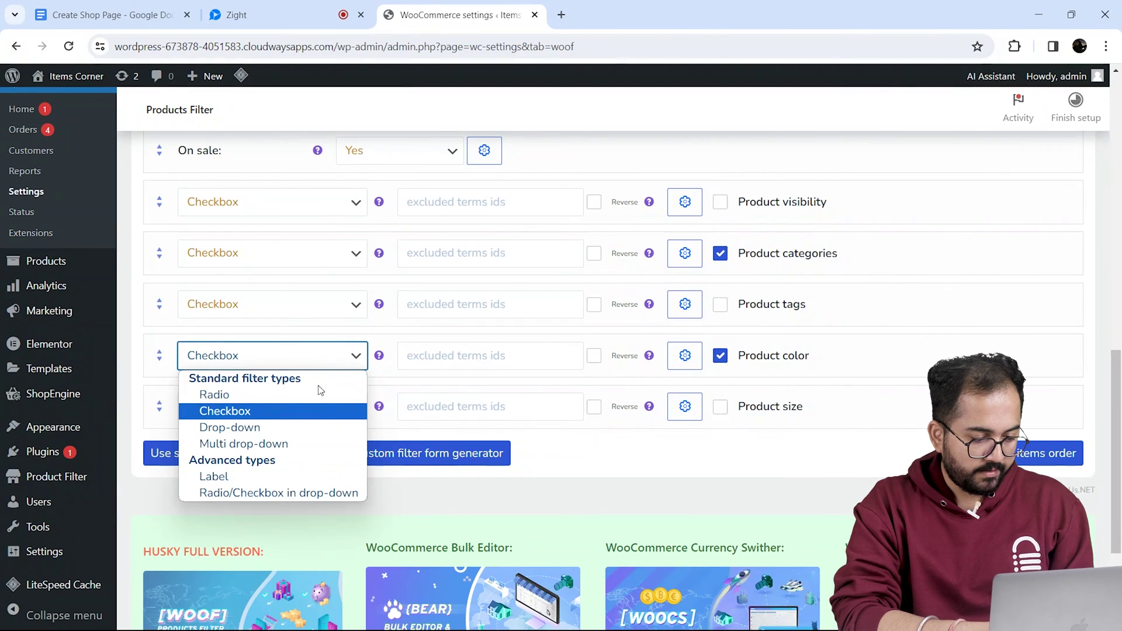
left_click(302, 443)
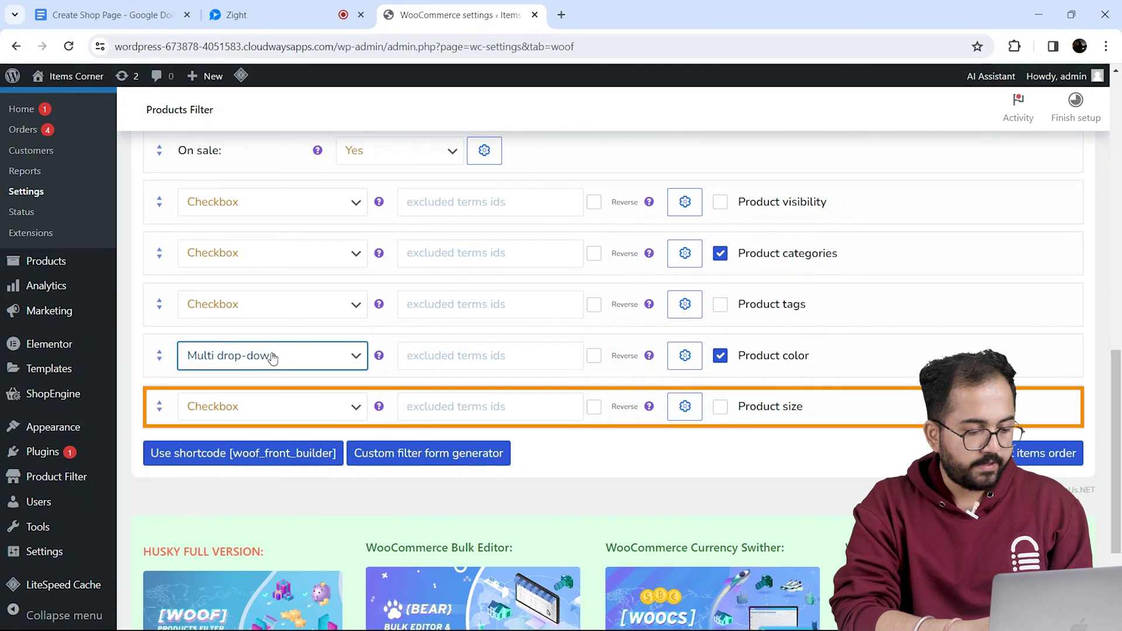
Enable the Product size filter as a drop-down and save the filter settings
left_click(719, 412)
left_click(321, 406)
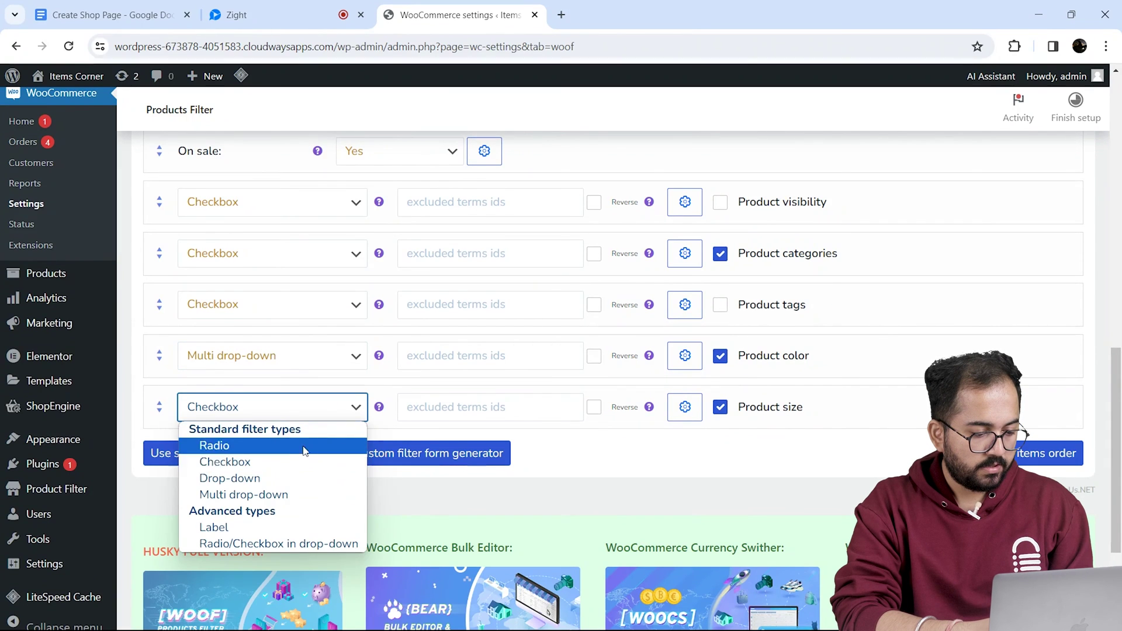
left_click(300, 479)
scroll(1103, 524, "down", 5)
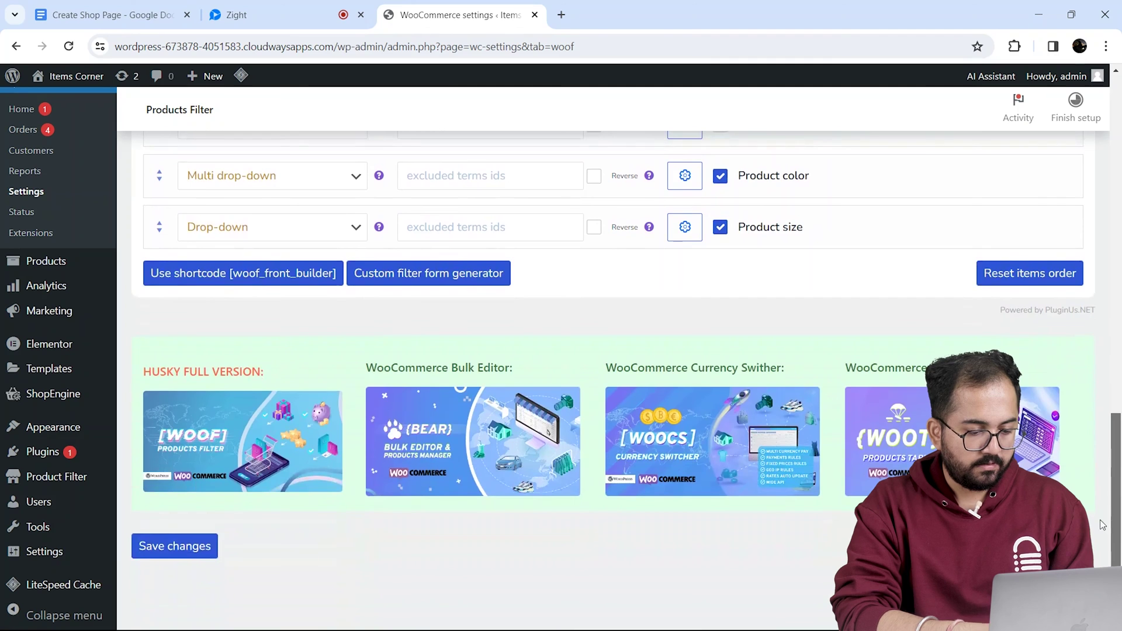
left_click(165, 552)
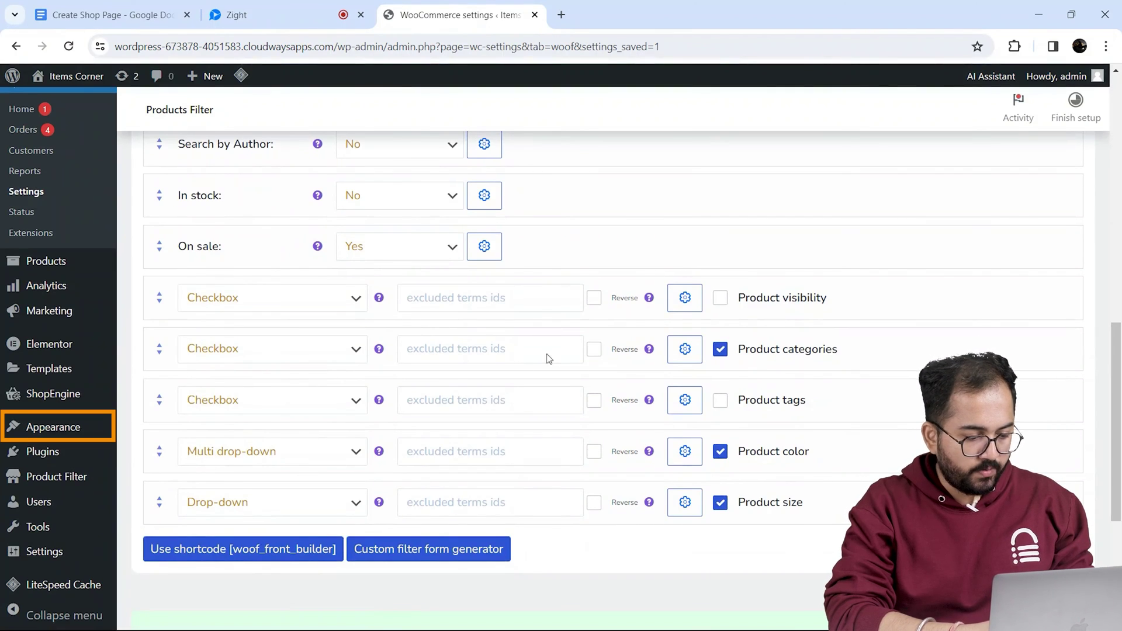
Insert the HUSKY Products Filter legacy widget into the Product Sidebar and update the widgets
mouse_move(70, 427)
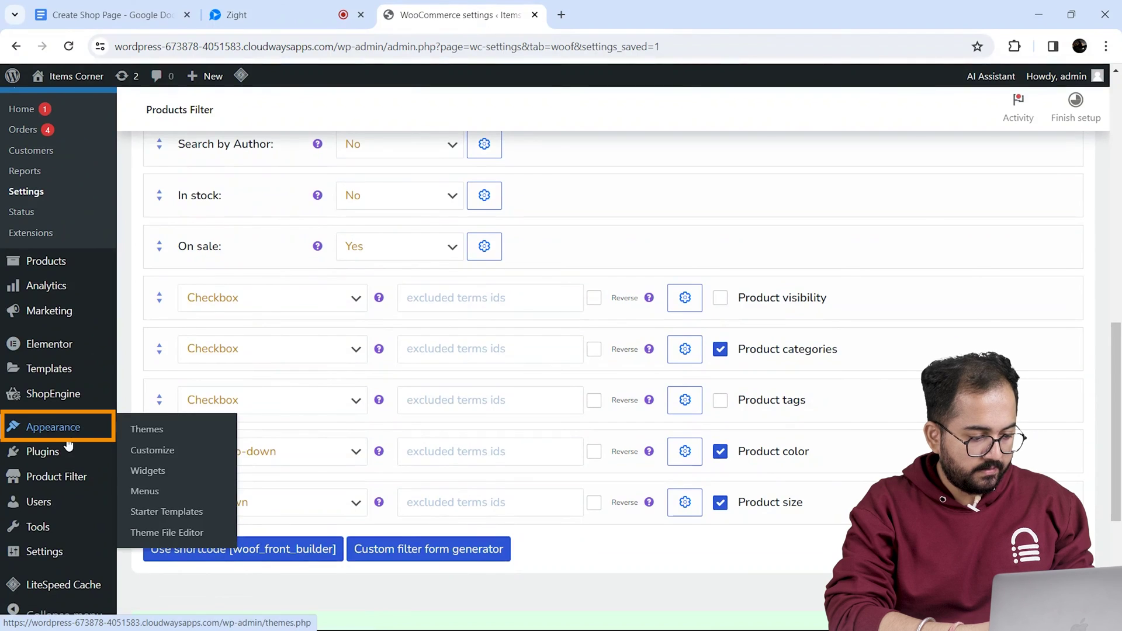
left_click(170, 471)
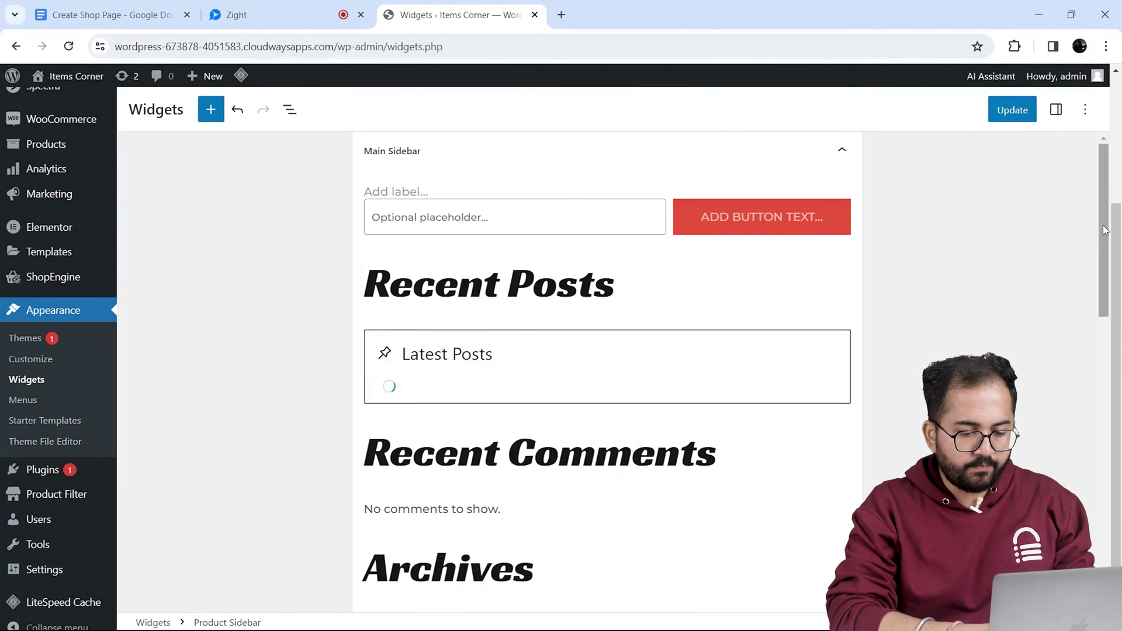
scroll(575, 505, "down", 15)
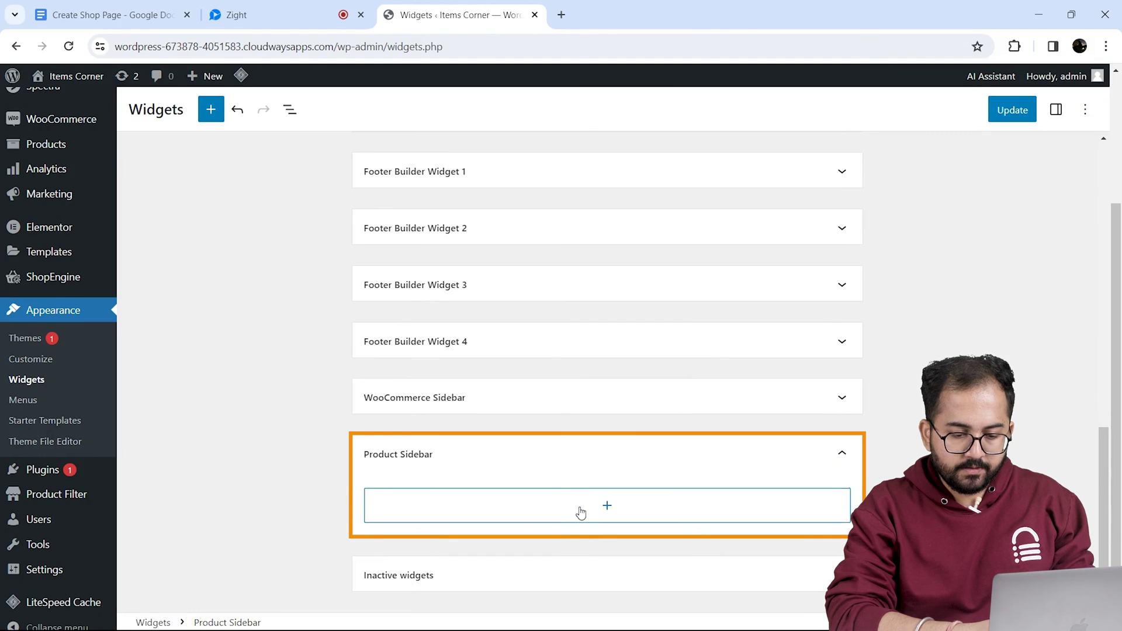
left_click(577, 506)
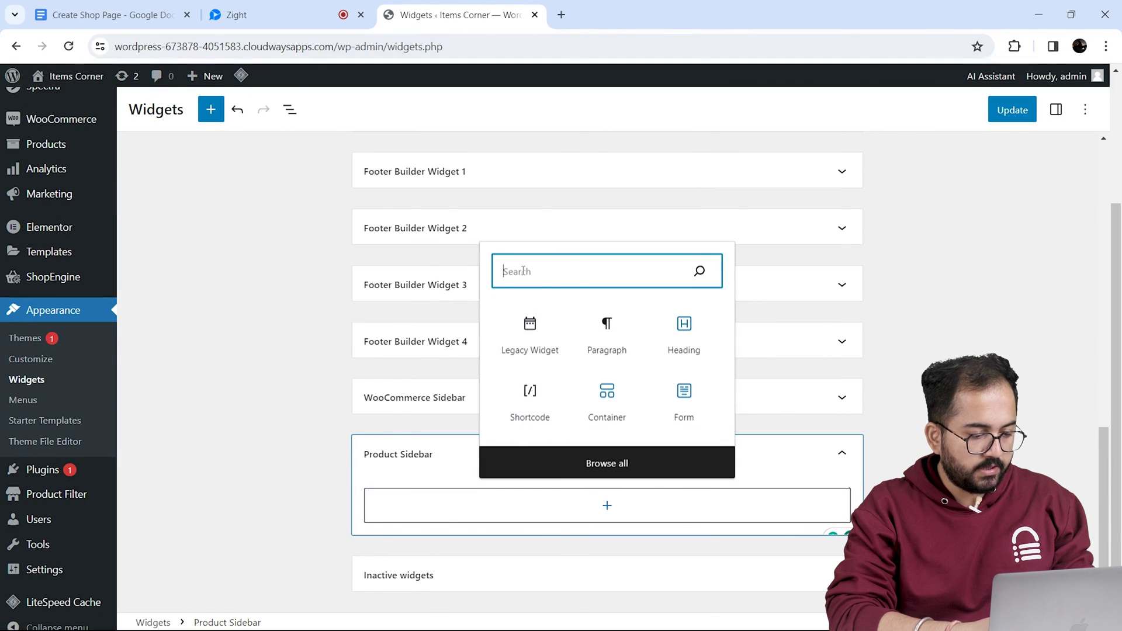
type("husk")
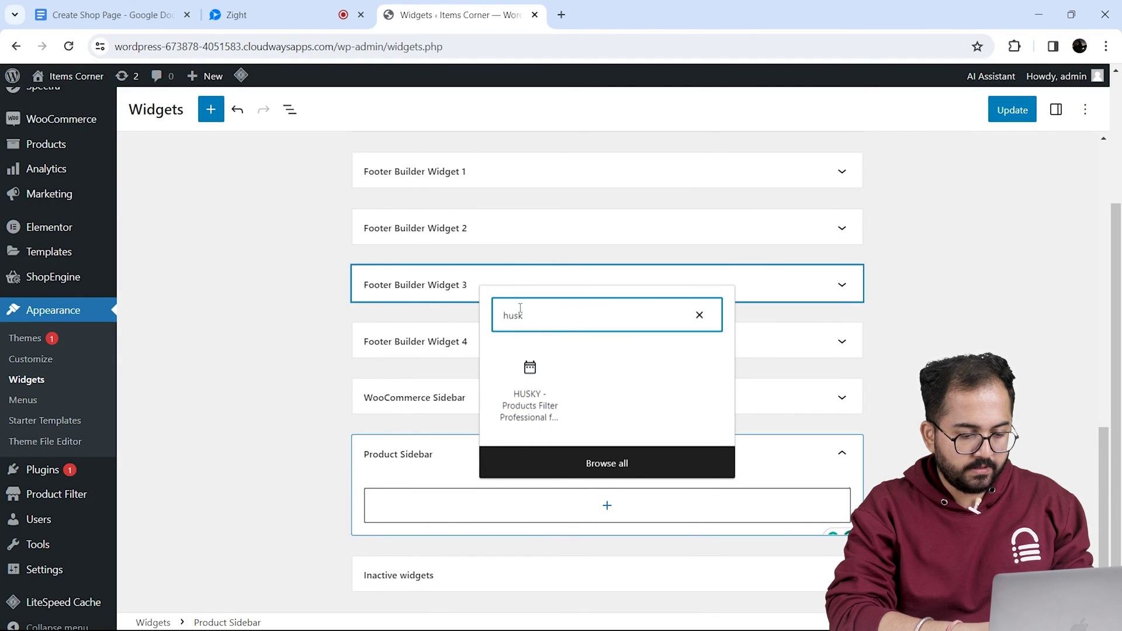
left_click(529, 386)
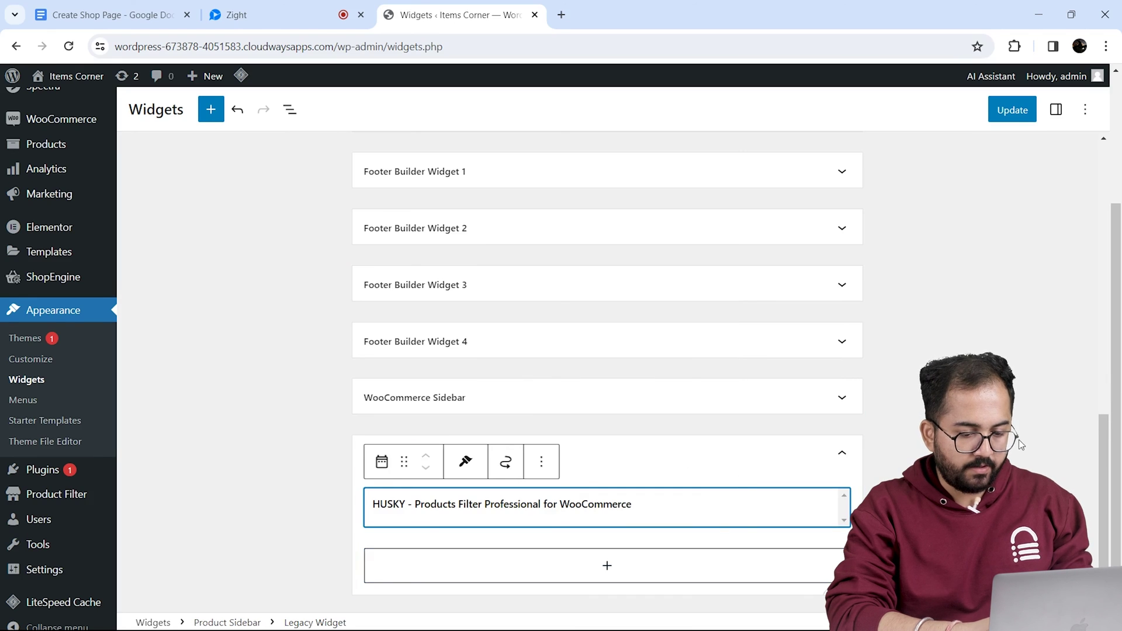
left_click(1012, 110)
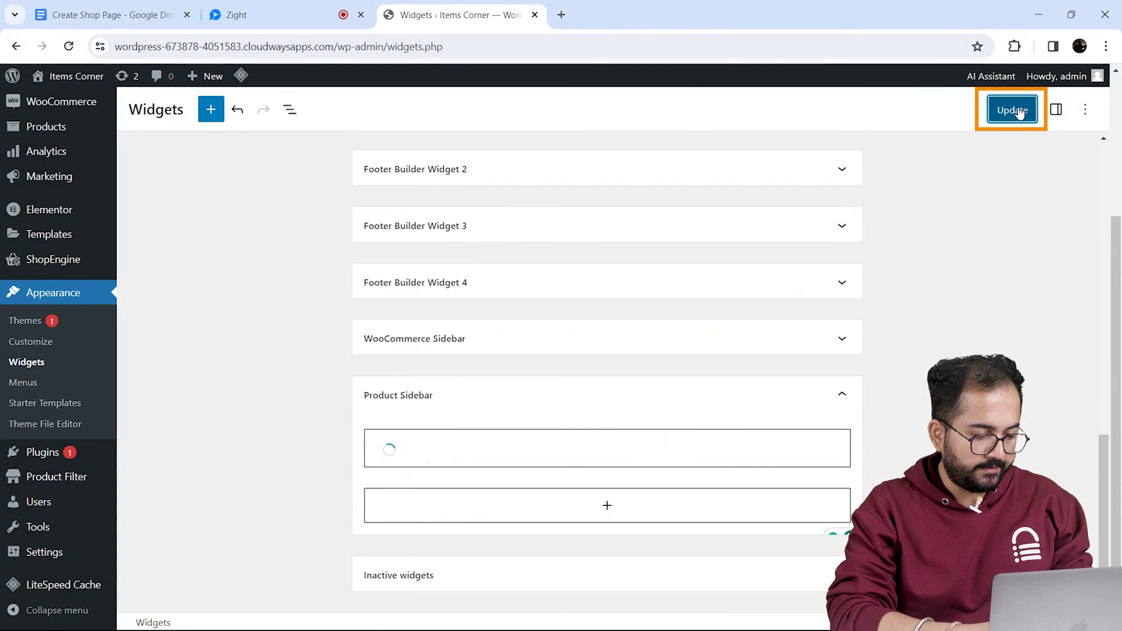
left_click(1020, 110)
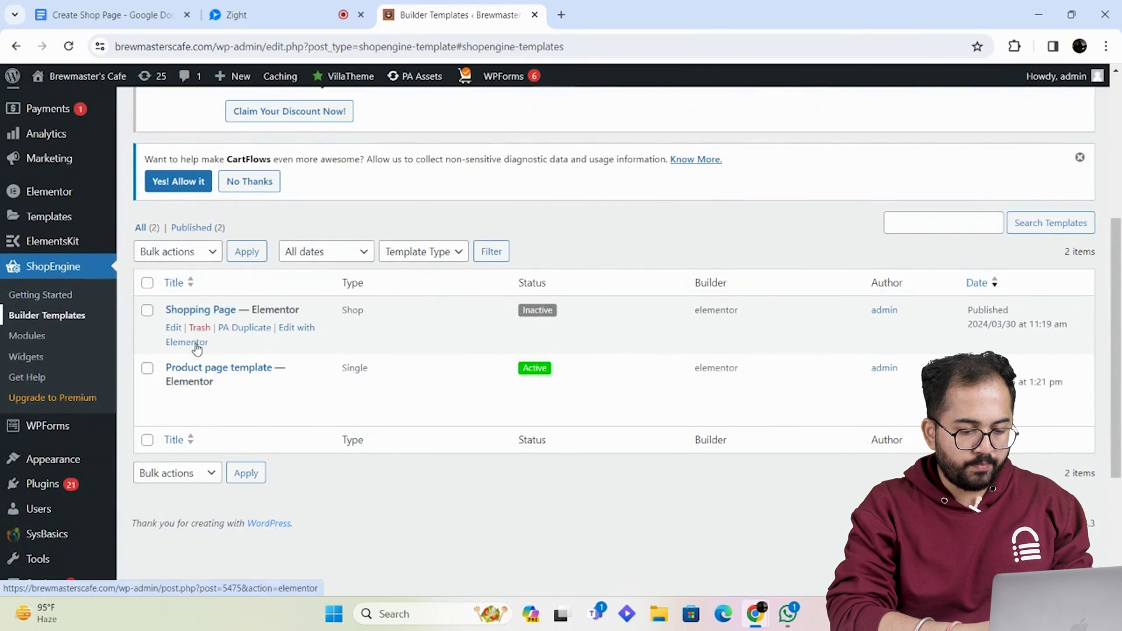
Place a Sidebar widget showing Product Sidebar in the Shopping Page template's left column and update
left_click(197, 343)
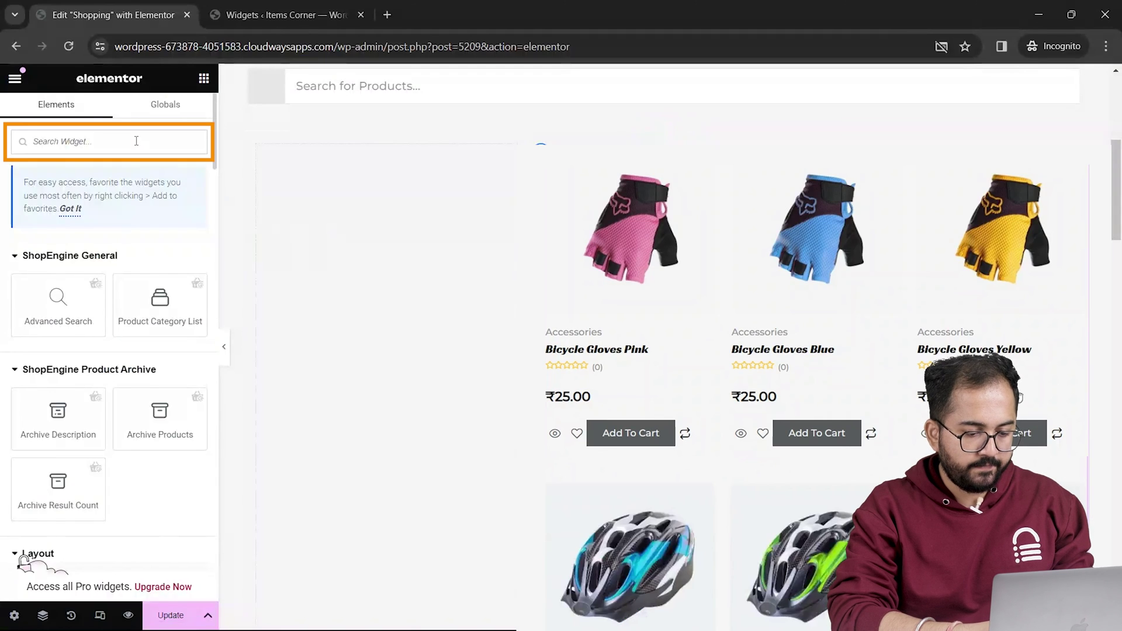
left_click(137, 141)
type("side")
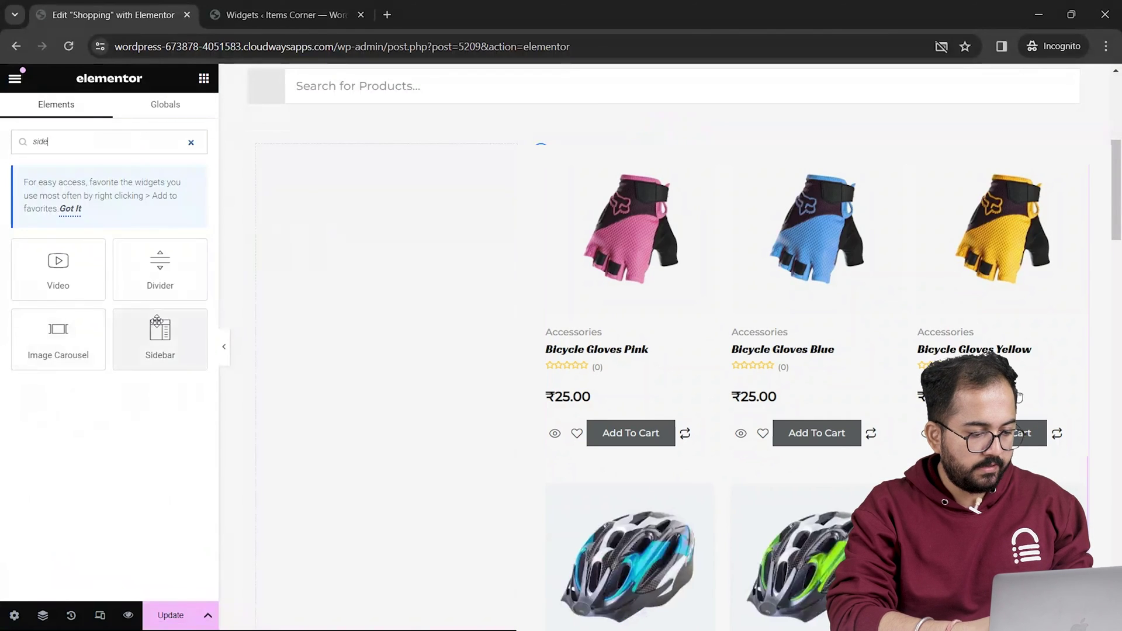
left_click_drag(154, 323, 366, 293)
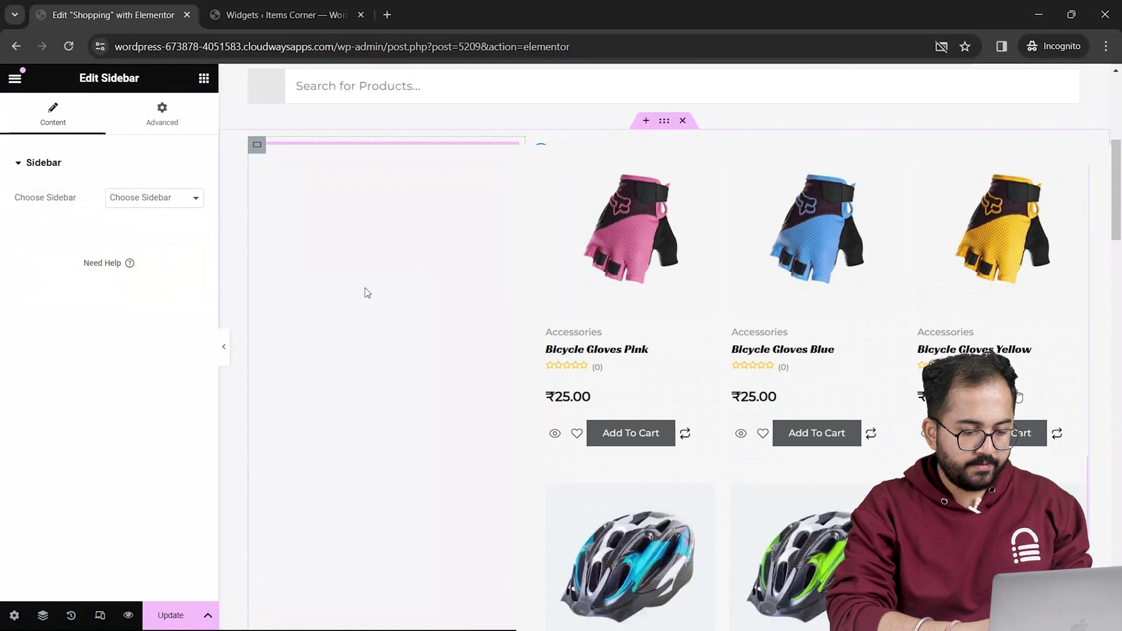
left_click(143, 197)
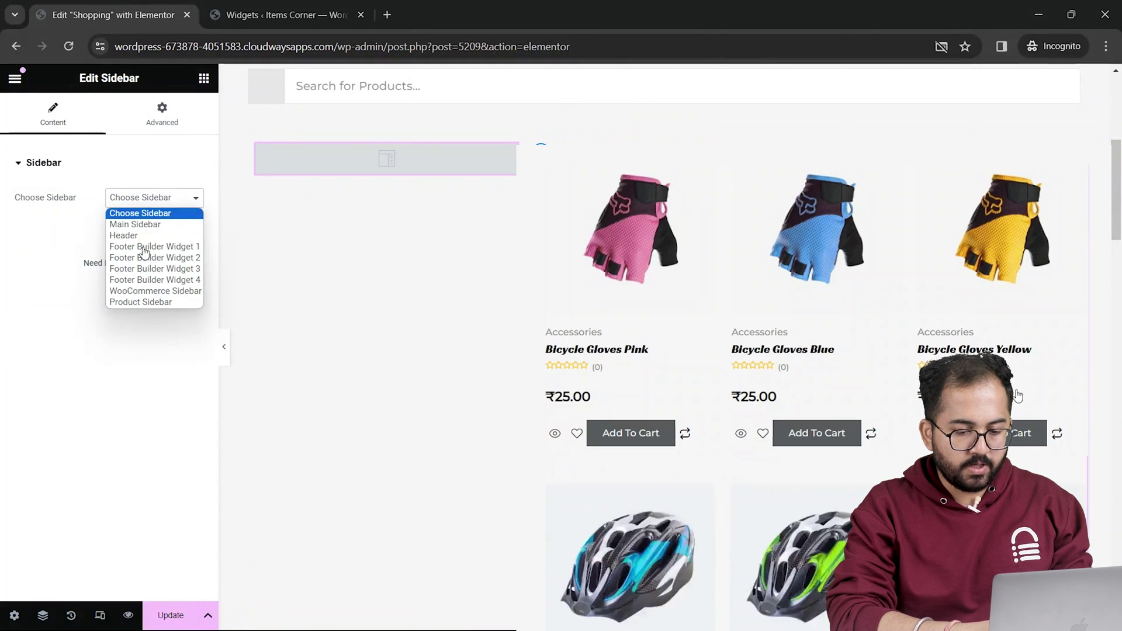
left_click(143, 302)
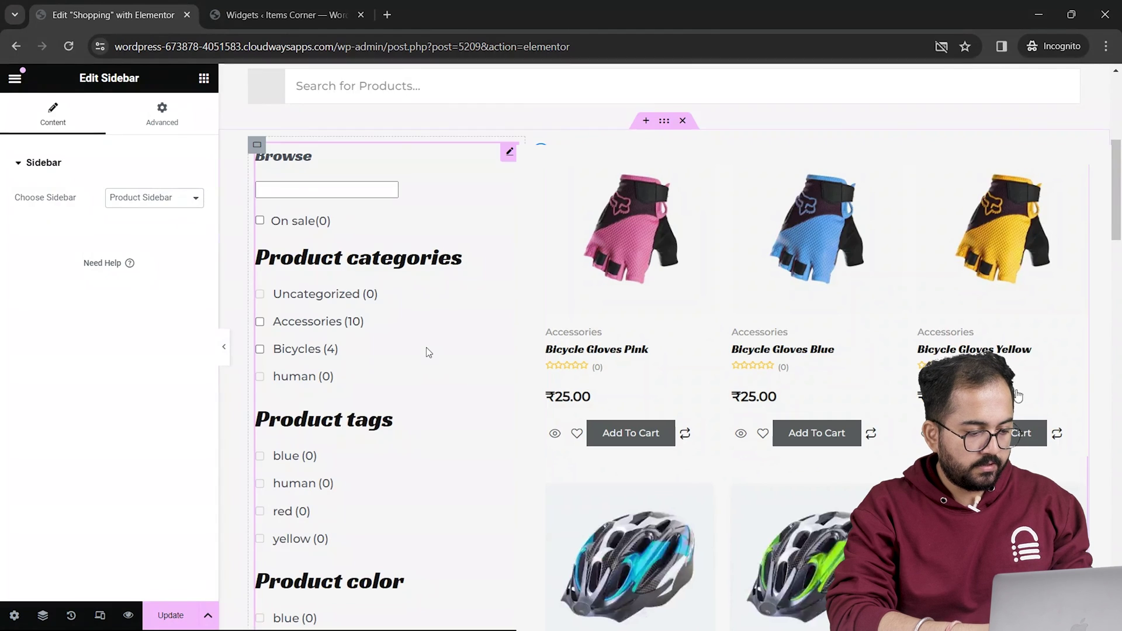
left_click(182, 619)
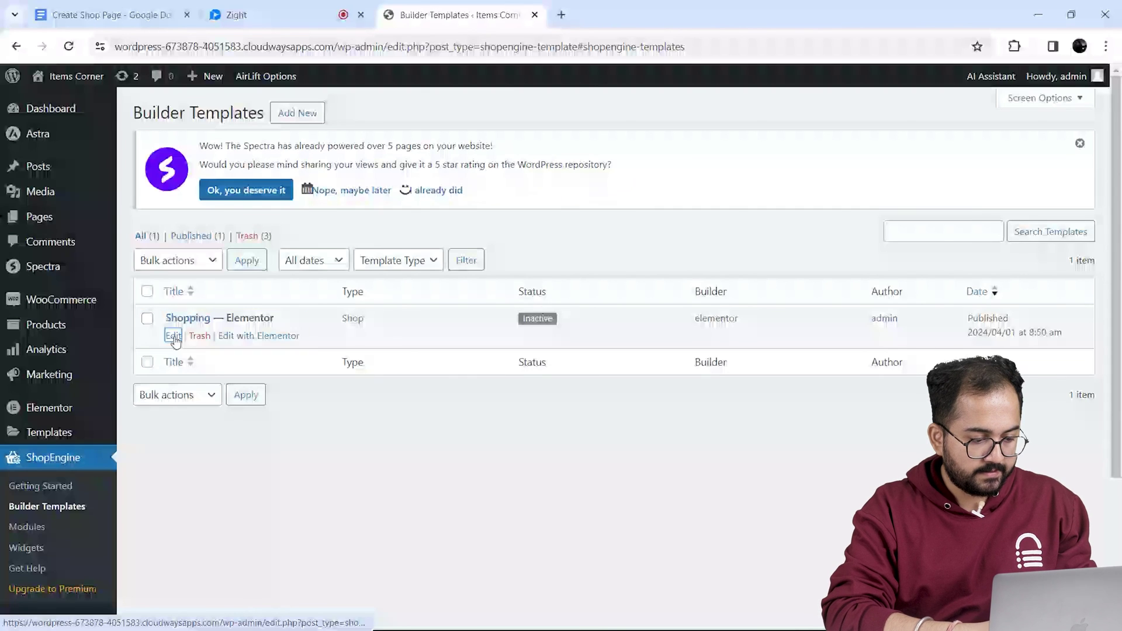
Set the Shopping template's Active option to Yes in its Template Settings and save
left_click(173, 336)
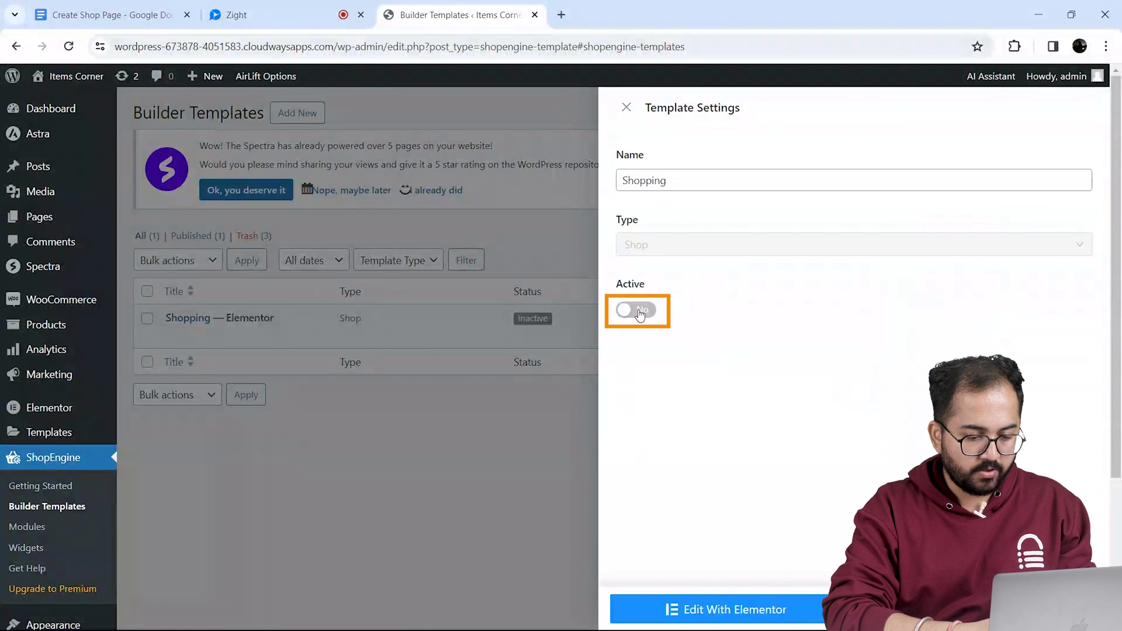
left_click(640, 314)
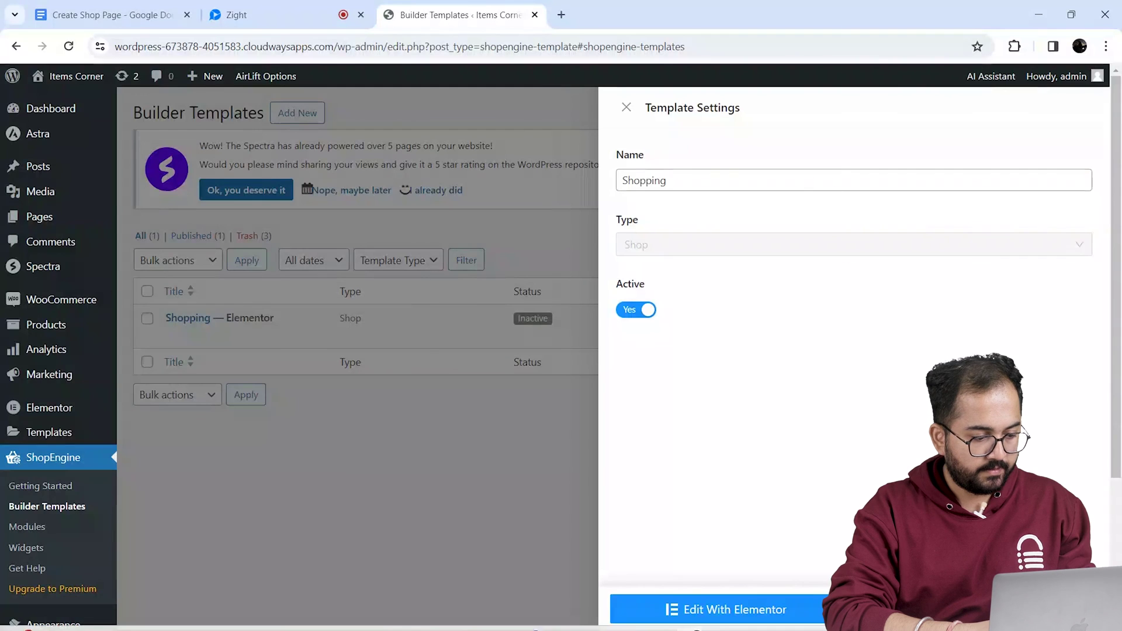
left_click(124, 472)
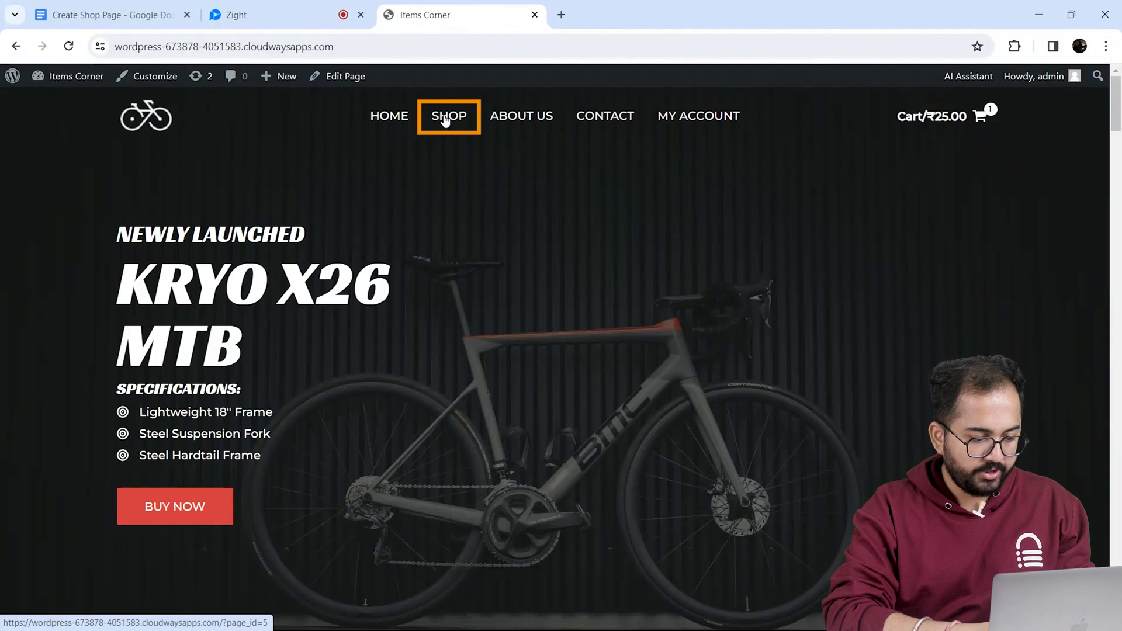
Open the live Shop page and apply the price range filter to the products
left_click(447, 116)
scroll(821, 296, "down", 5)
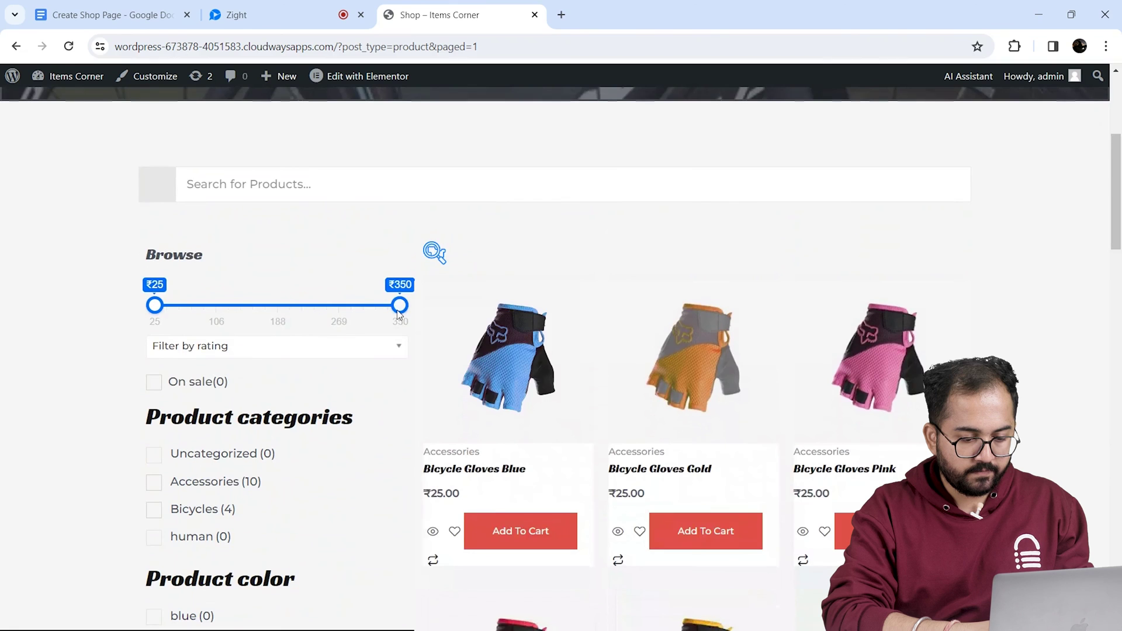
left_click(398, 314)
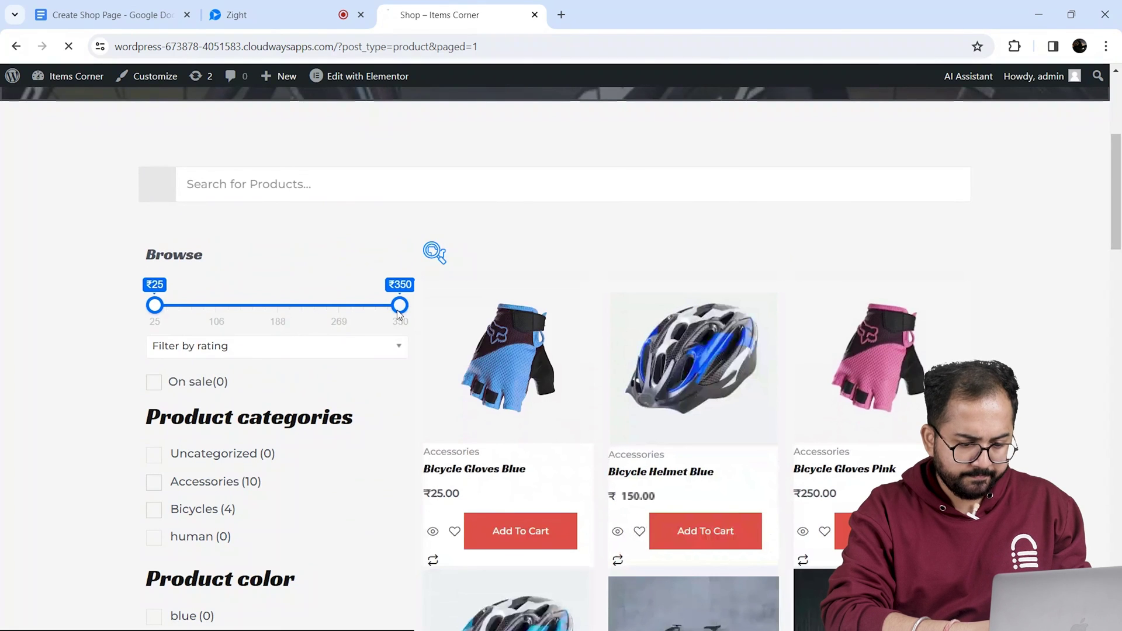
left_click_drag(1112, 175, 1111, 210)
Wishlist Bicycle Gloves Blue, add Bicycle Helmet Blue to the cart, and view the cart
left_click(454, 345)
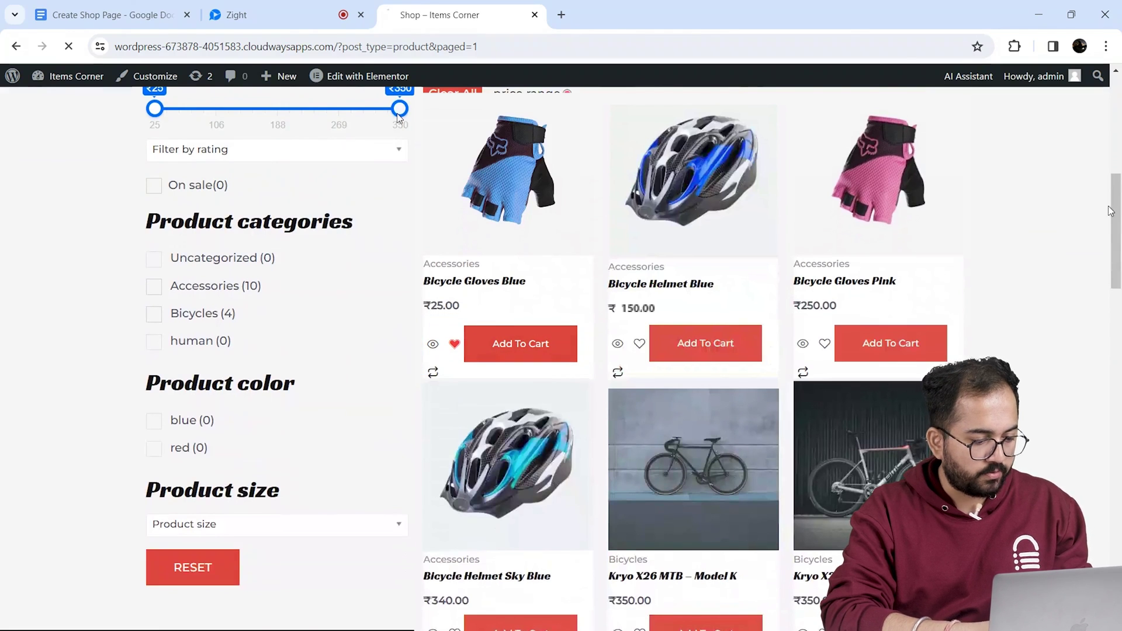
left_click(697, 345)
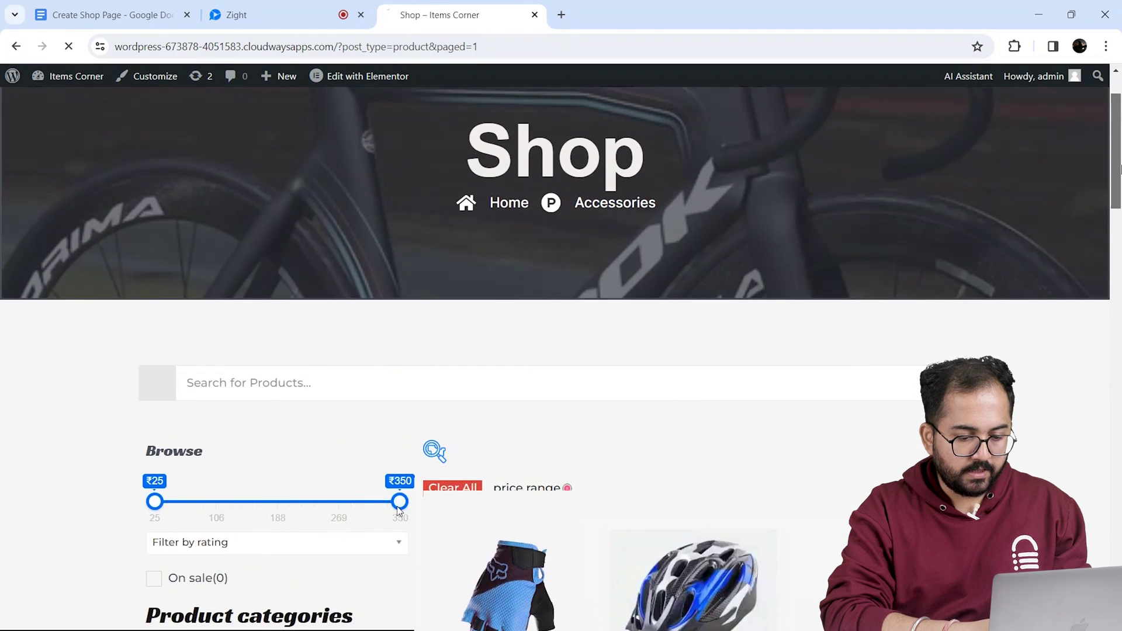
left_click(998, 116)
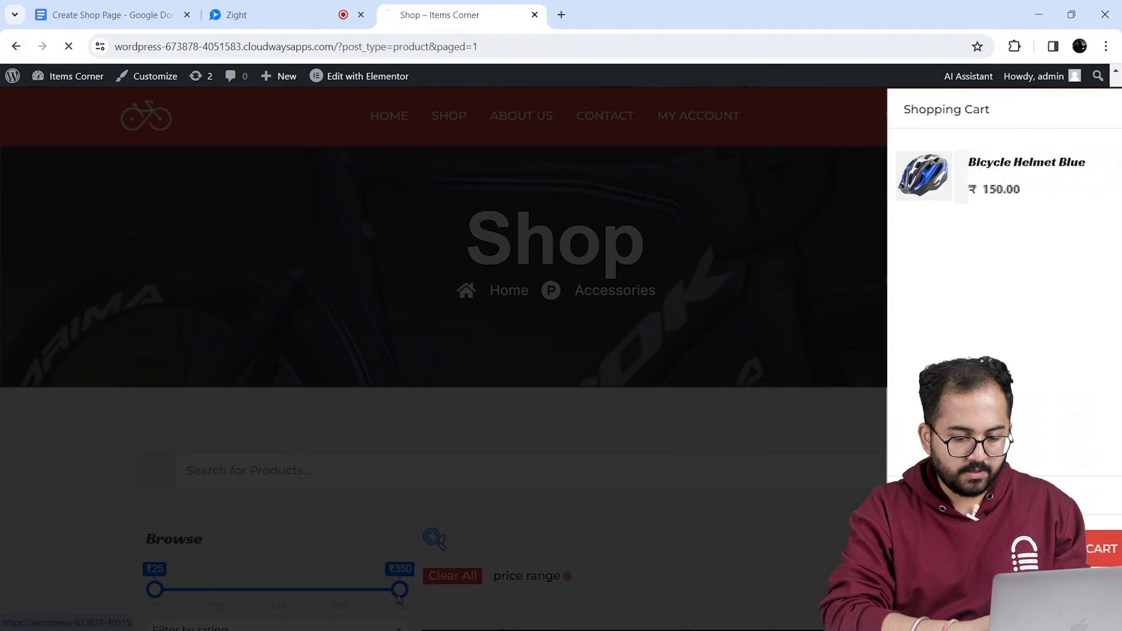